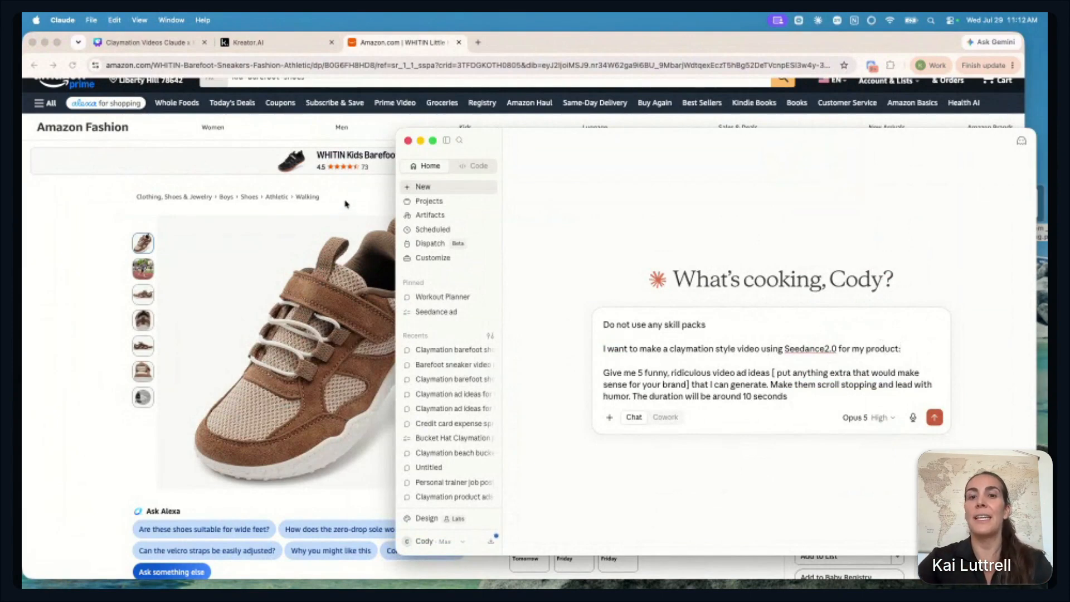
Switch to Chrome and save the WHITIN sneaker Amazon product page as a PDF on the Desktop
{"action": "key", "text": "super+Tab"}
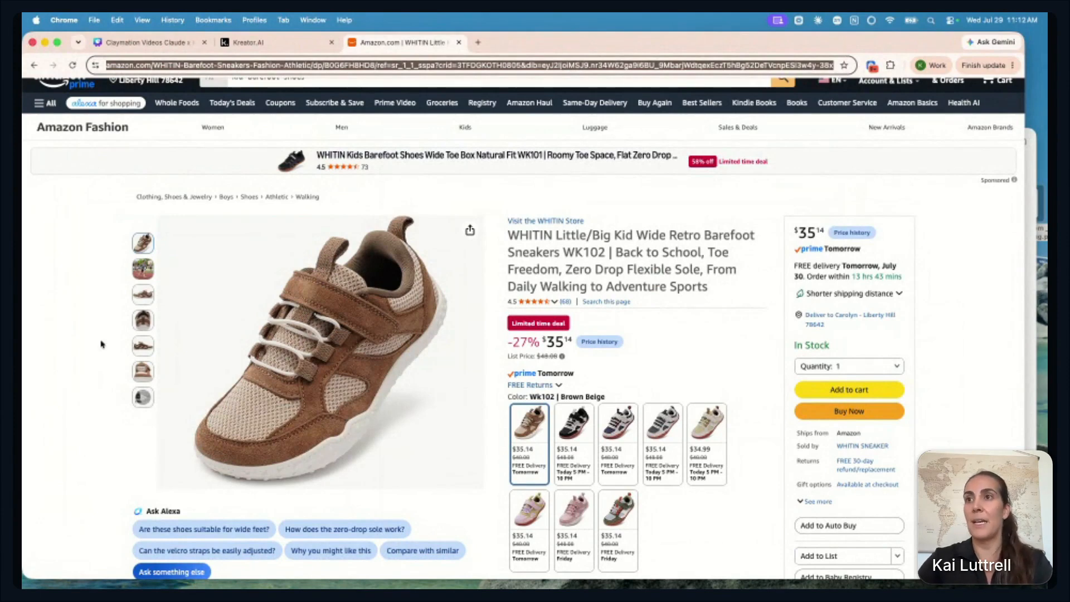
{"action": "mouse_move", "coordinate": [526, 306]}
{"action": "key", "text": "super+p"}
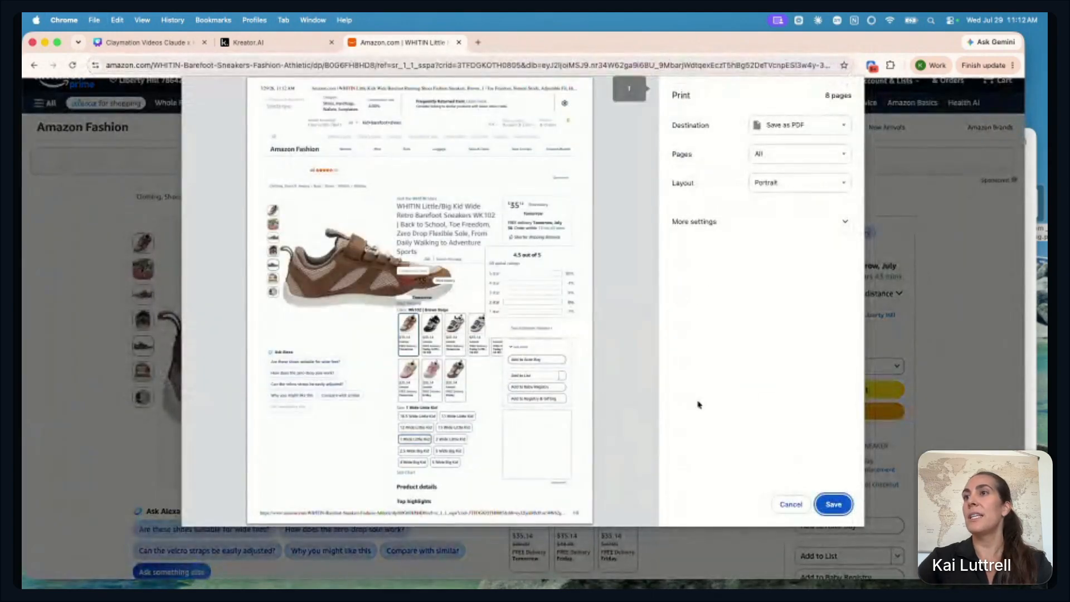
{"action": "scroll", "coordinate": [483, 460], "scroll_direction": "down", "scroll_amount": 5}
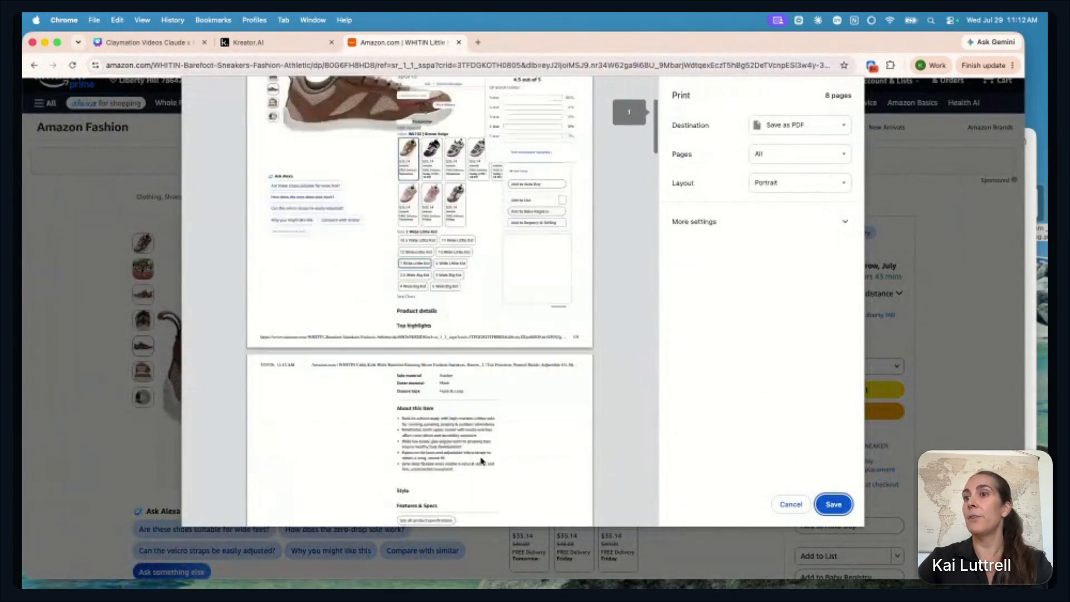
{"action": "left_click", "coordinate": [843, 504]}
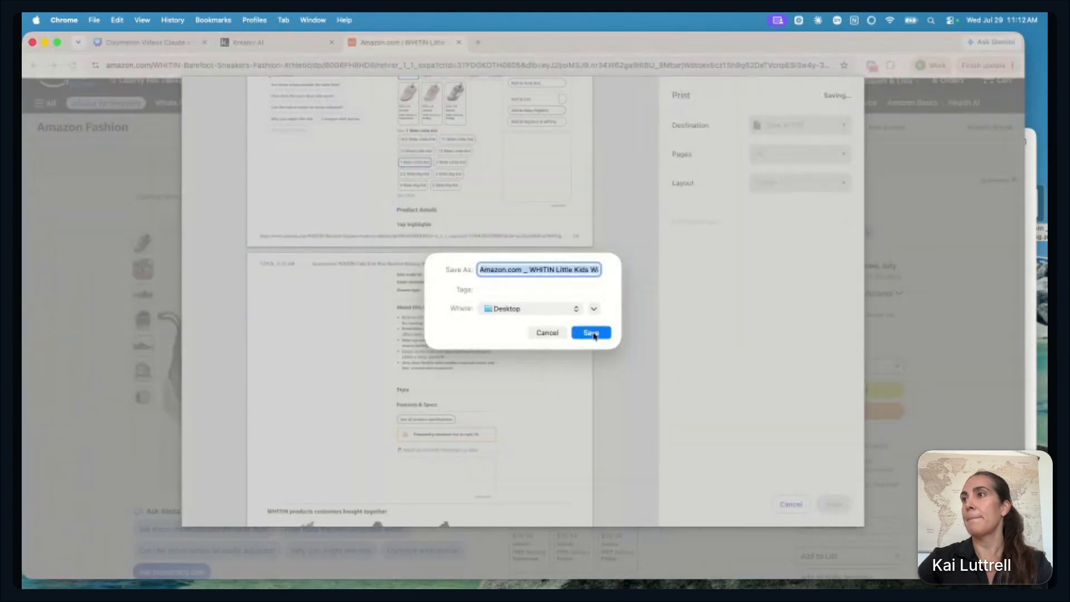
{"action": "left_click", "coordinate": [594, 336]}
{"action": "left_click", "coordinate": [563, 381]}
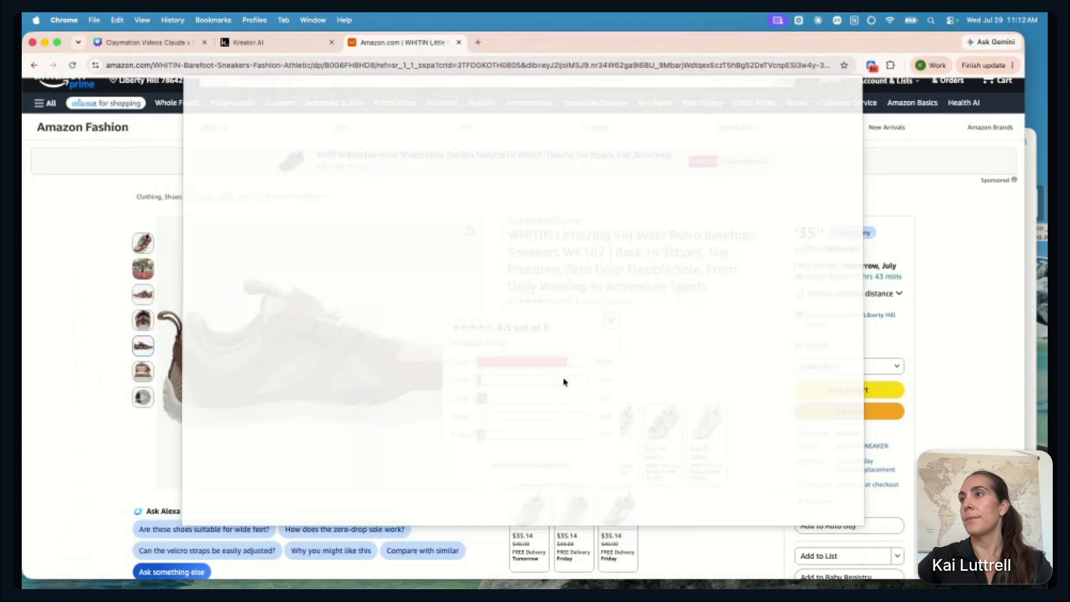
Return to Claude and attach the saved product page PDF from the desktop to the claymation prompt
{"action": "left_click", "coordinate": [1032, 240]}
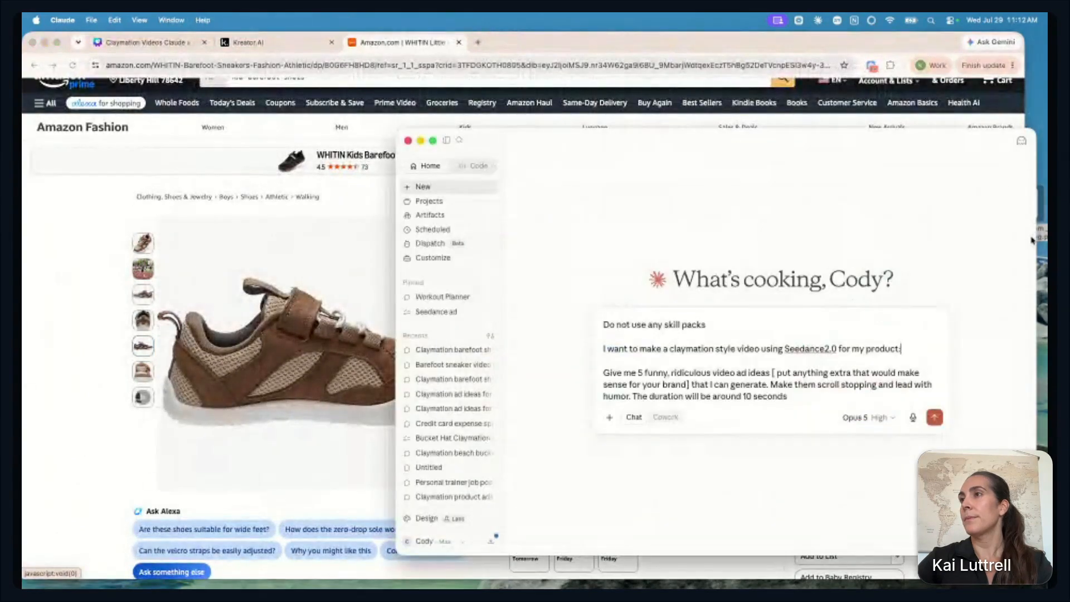
{"action": "left_click_drag", "start_coordinate": [992, 147], "coordinate": [980, 146]}
{"action": "left_click_drag", "start_coordinate": [1032, 209], "coordinate": [876, 358]}
Add "Pdf is attached" after "for my product:" in the prompt
{"action": "left_click", "coordinate": [900, 425]}
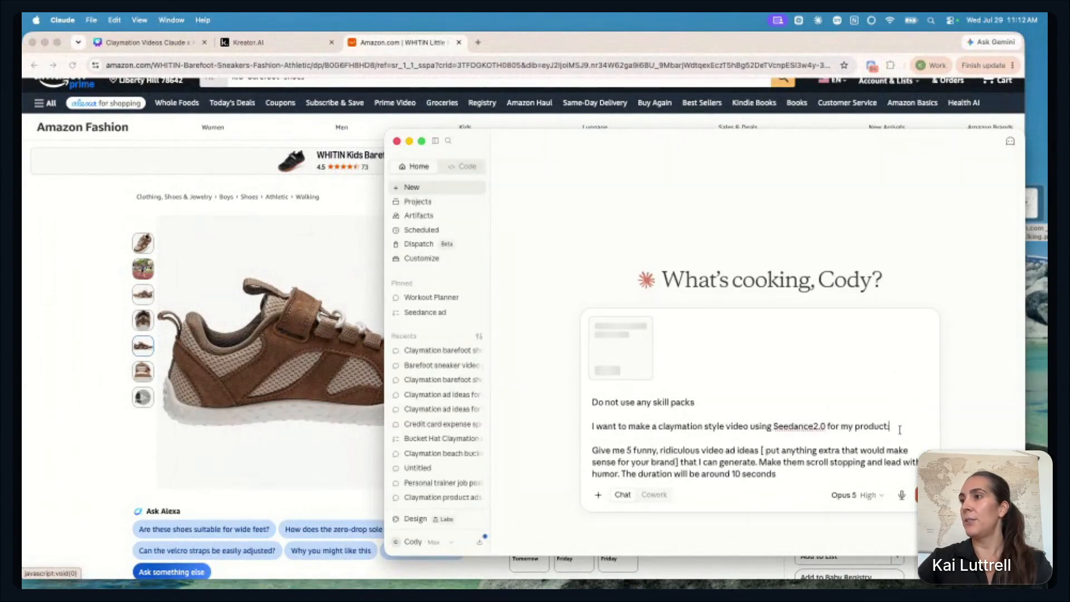
{"action": "type", "text": "Pdf is att"}
{"action": "type", "text": "ached"}
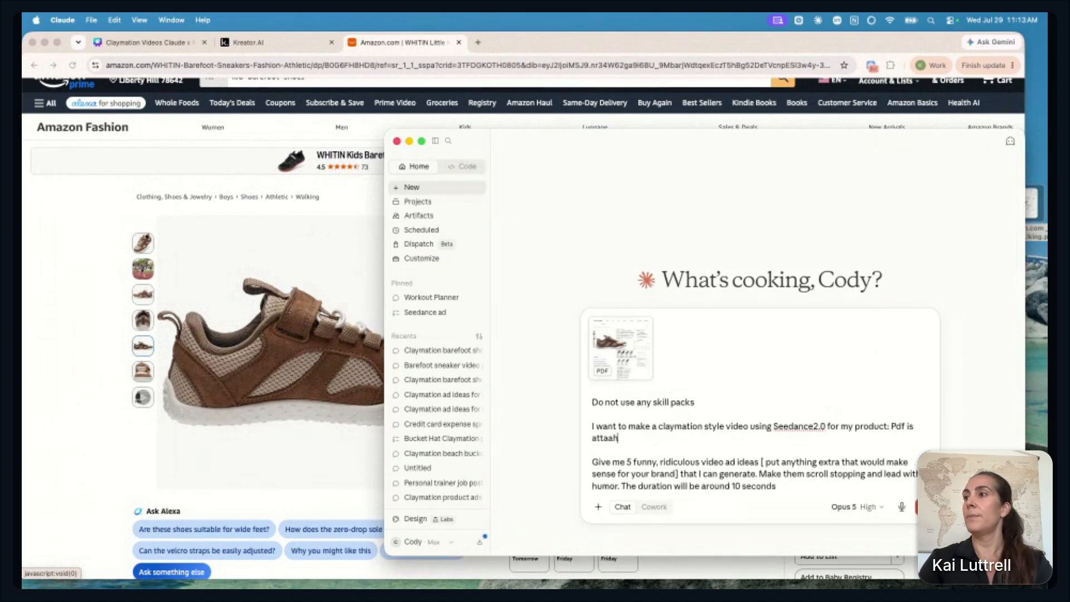
{"action": "key", "text": "BackSpace"}
{"action": "key", "text": "BackSpace"}
{"action": "key", "text": "BackSpace"}
{"action": "key", "text": "BackSpace"}
{"action": "key", "text": "BackSpace"}
{"action": "type", "text": "ached"}
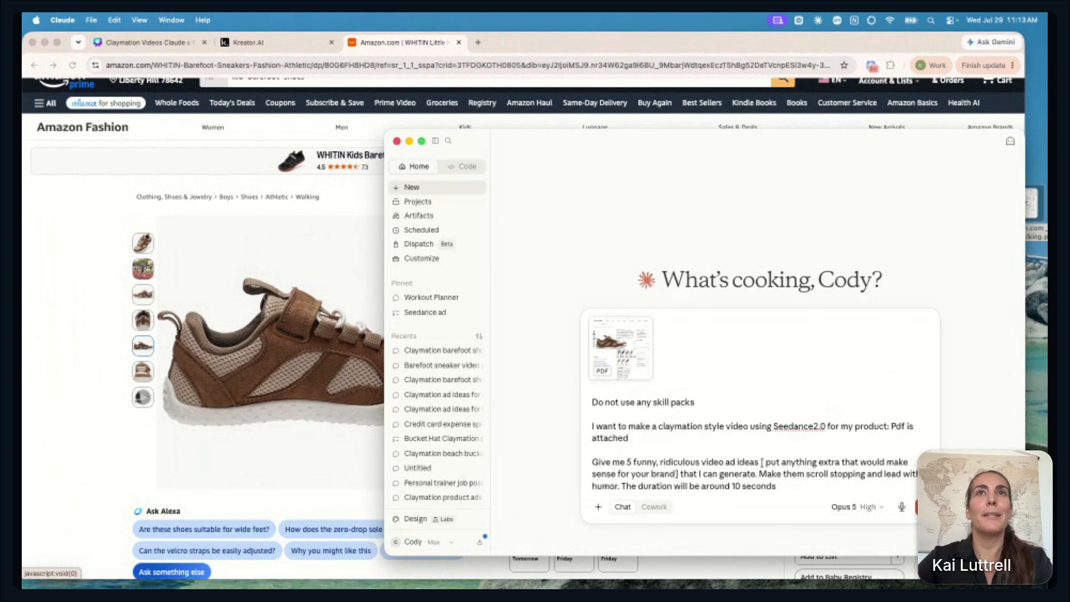
Delete the bracketed "put anything extra" placeholder from the prompt and send it
{"action": "left_click_drag", "start_coordinate": [763, 462], "coordinate": [678, 474]}
{"action": "key", "text": "BackSpace"}
{"action": "key", "text": "BackSpace"}
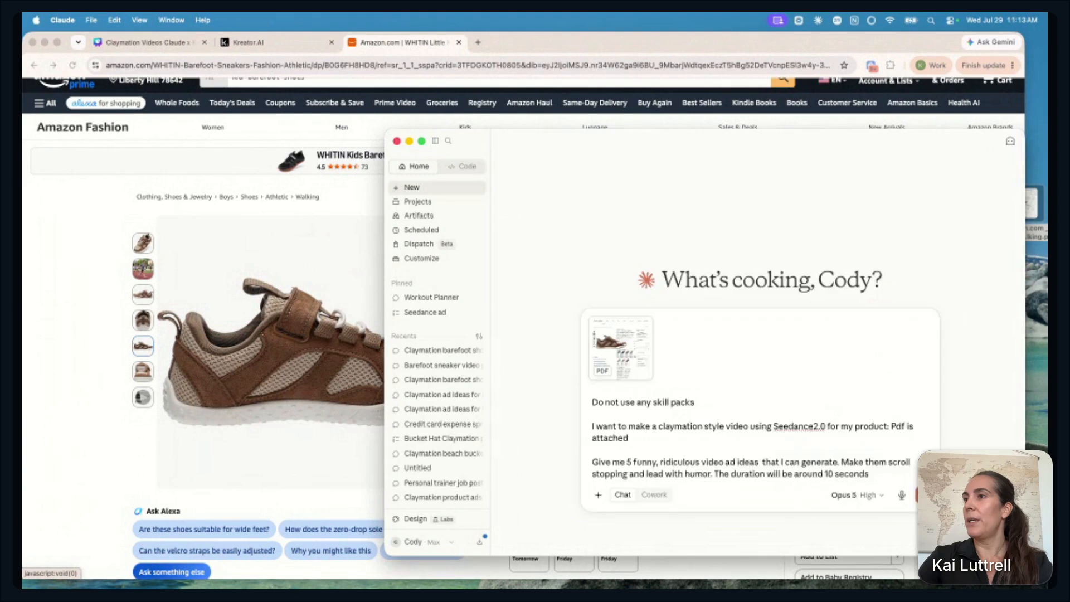
{"action": "key", "text": "Return"}
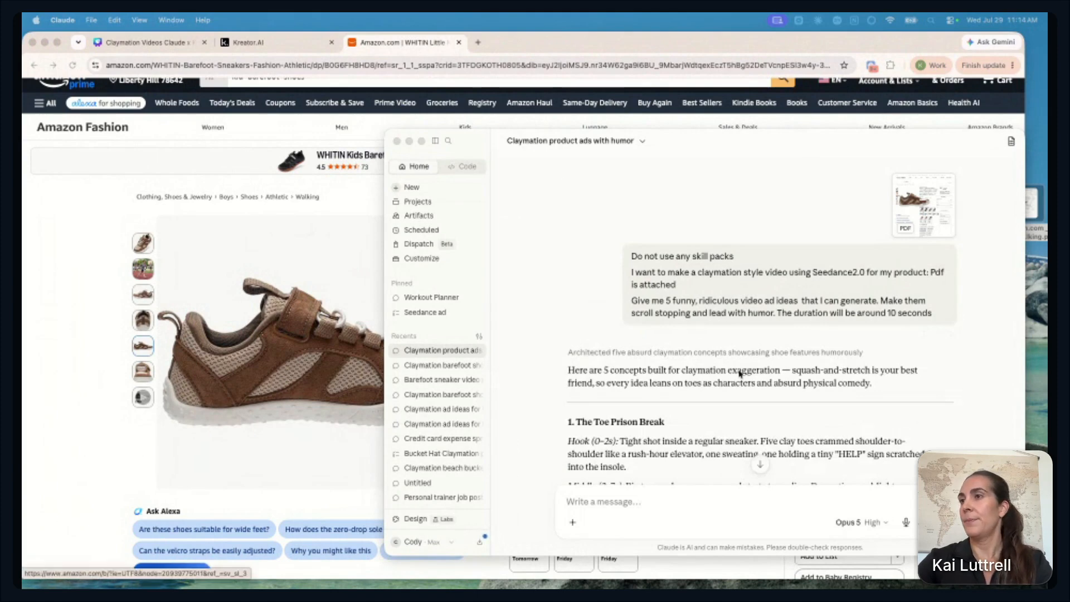
Read through the five claymation ad concepts and the Seedance production notes in Claude's reply
{"action": "scroll", "coordinate": [740, 381], "scroll_direction": "down", "scroll_amount": 5}
{"action": "scroll", "coordinate": [741, 381], "scroll_direction": "down", "scroll_amount": 2}
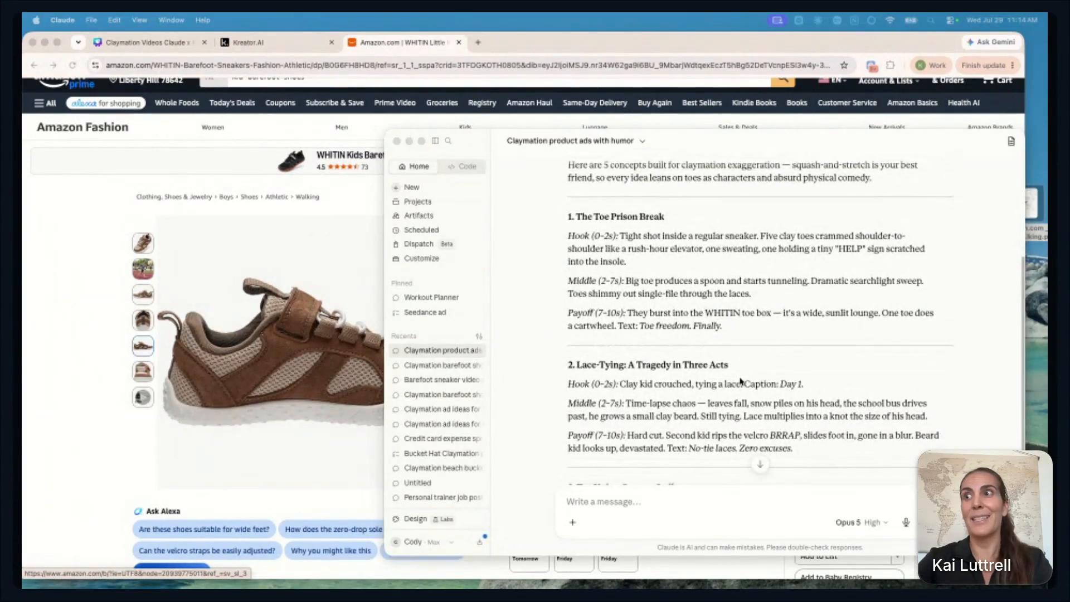
{"action": "scroll", "coordinate": [740, 381], "scroll_direction": "down", "scroll_amount": 2}
{"action": "scroll", "coordinate": [741, 381], "scroll_direction": "down", "scroll_amount": 2}
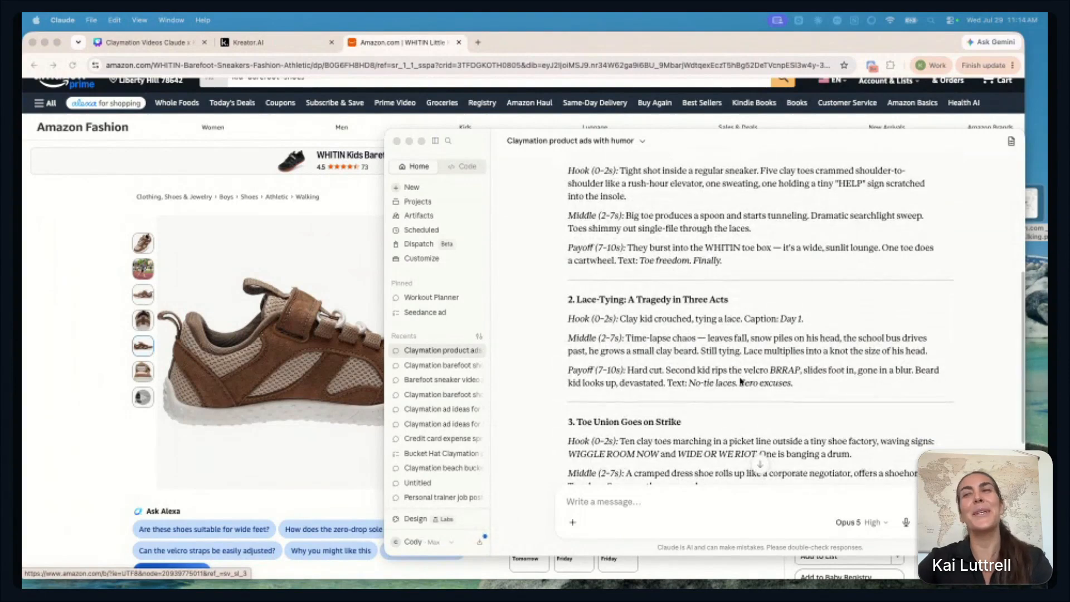
{"action": "scroll", "coordinate": [740, 381], "scroll_direction": "down", "scroll_amount": 5}
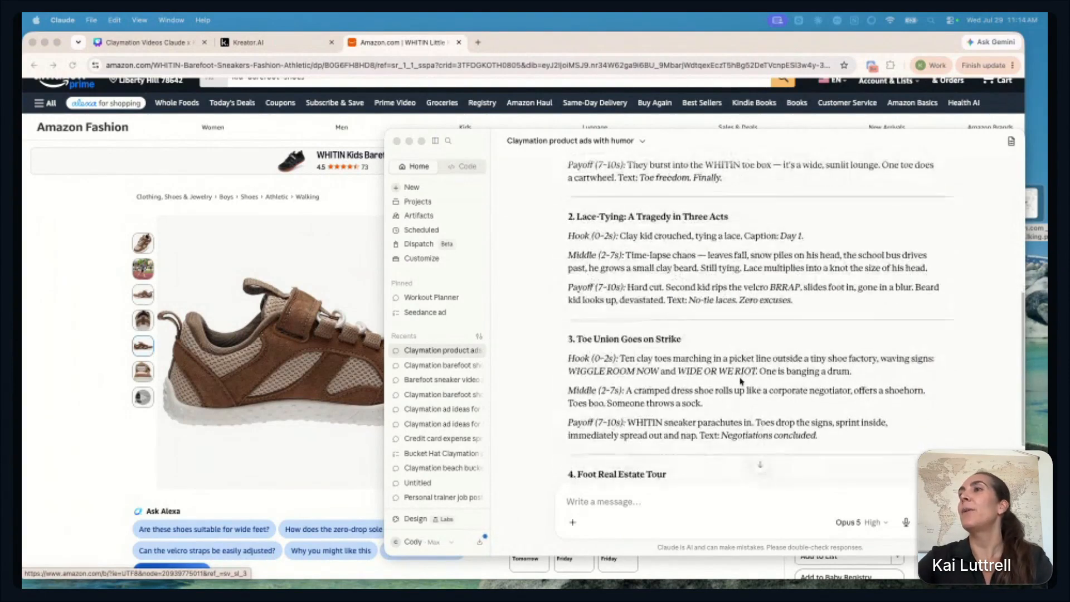
{"action": "scroll", "coordinate": [741, 381], "scroll_direction": "down", "scroll_amount": 5}
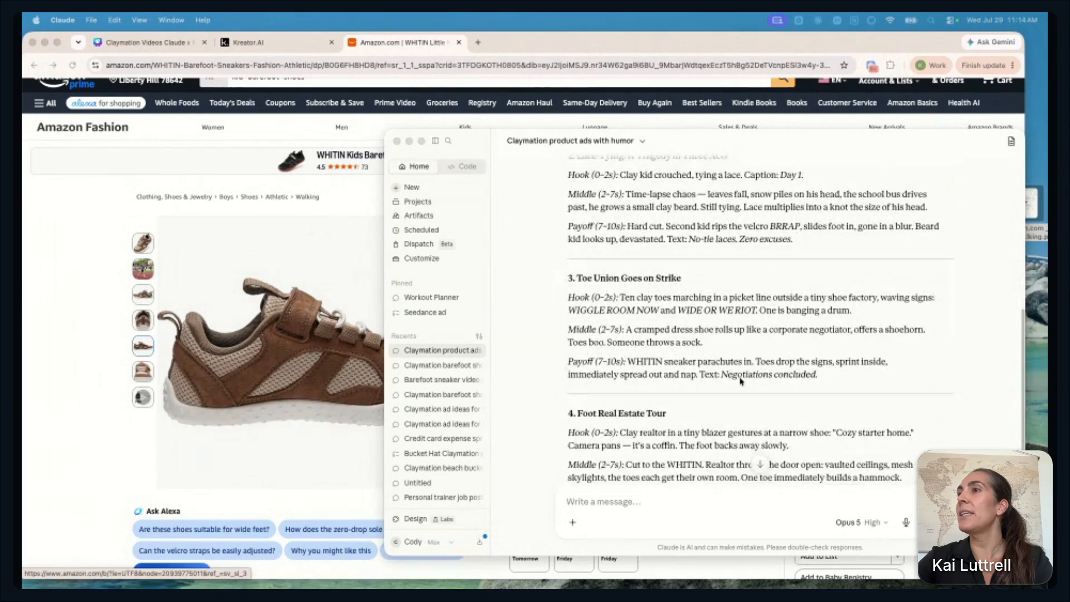
{"action": "scroll", "coordinate": [740, 381], "scroll_direction": "down", "scroll_amount": 3}
{"action": "scroll", "coordinate": [741, 381], "scroll_direction": "down", "scroll_amount": 5}
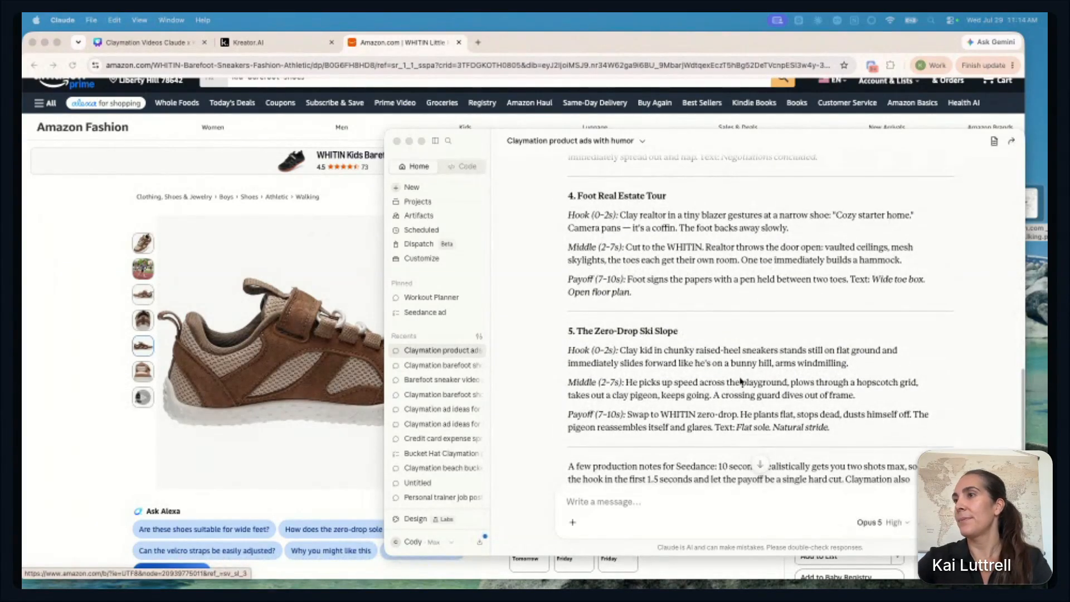
{"action": "scroll", "coordinate": [740, 382], "scroll_direction": "down", "scroll_amount": 2}
{"action": "scroll", "coordinate": [741, 381], "scroll_direction": "down", "scroll_amount": 1}
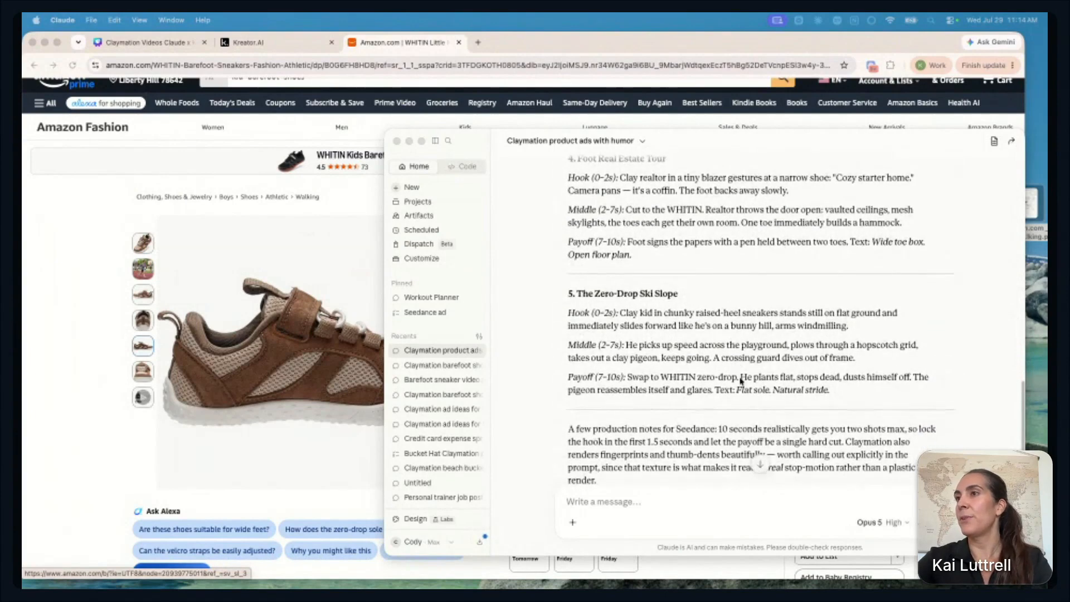
{"action": "scroll", "coordinate": [741, 381], "scroll_direction": "down", "scroll_amount": 1}
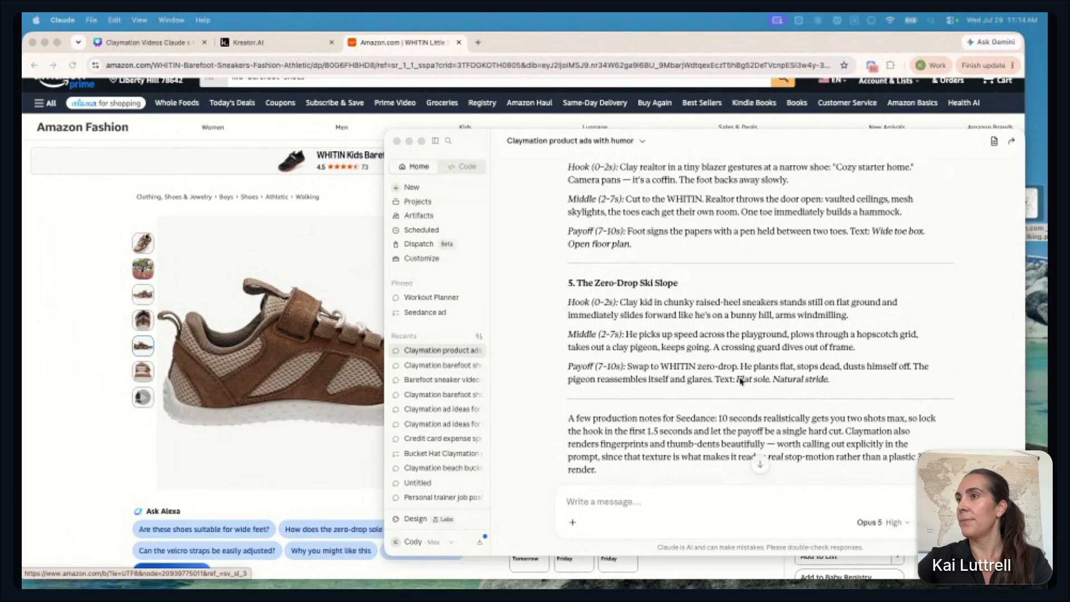
{"action": "scroll", "coordinate": [786, 374], "scroll_direction": "down", "scroll_amount": 2}
{"action": "scroll", "coordinate": [786, 374], "scroll_direction": "down", "scroll_amount": 3}
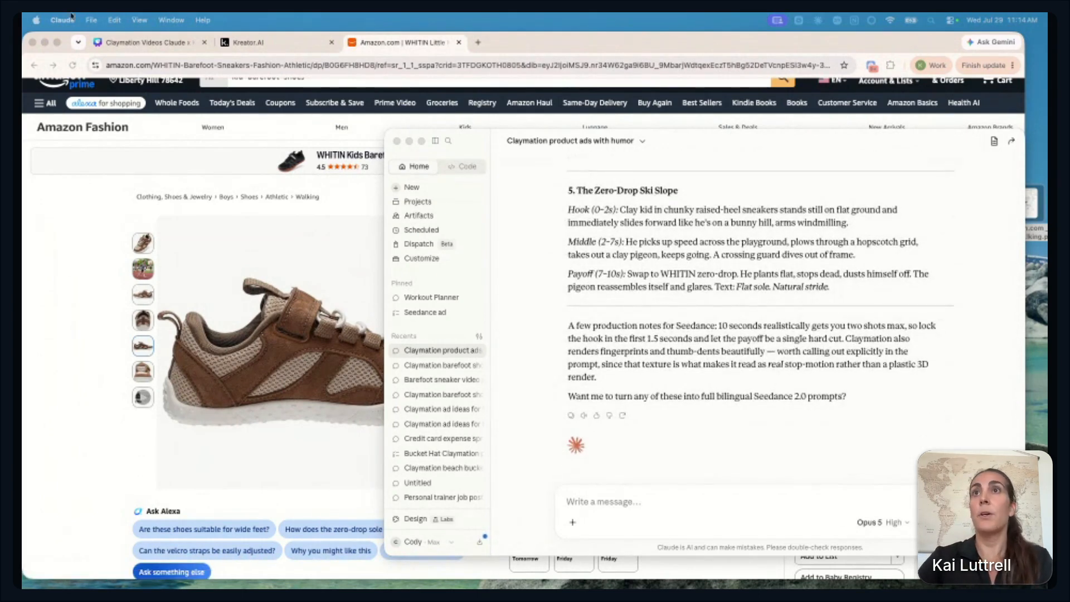
Switch to the Canva presentation in Chrome and advance from "Pick The Concept" to the "Prompt 2: Director for Seedance 2.0" slide
{"action": "left_click", "coordinate": [146, 42]}
{"action": "left_click", "coordinate": [319, 232]}
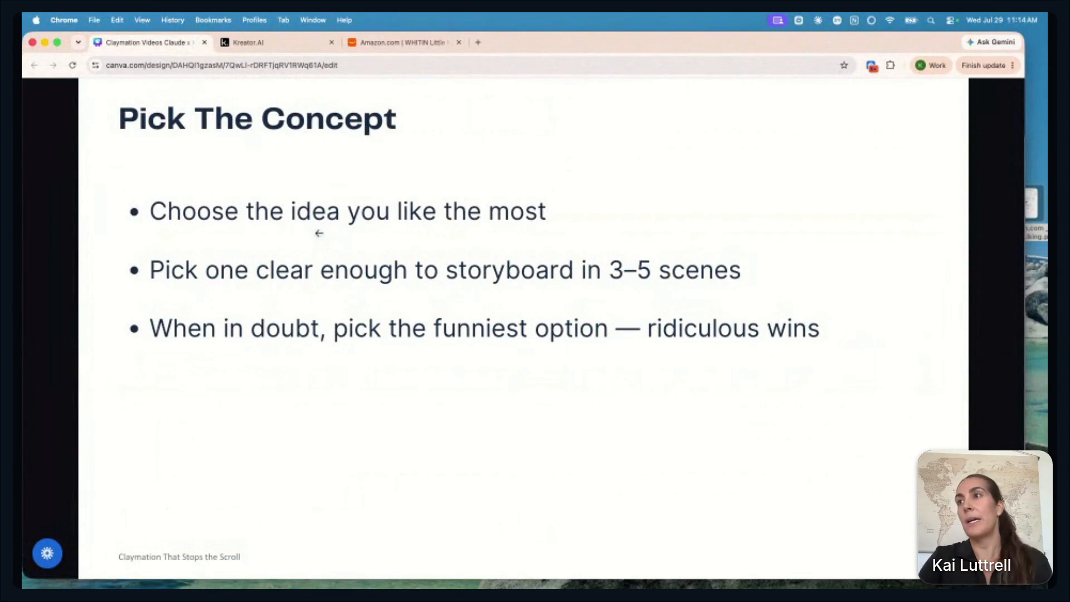
{"action": "left_click", "coordinate": [318, 233]}
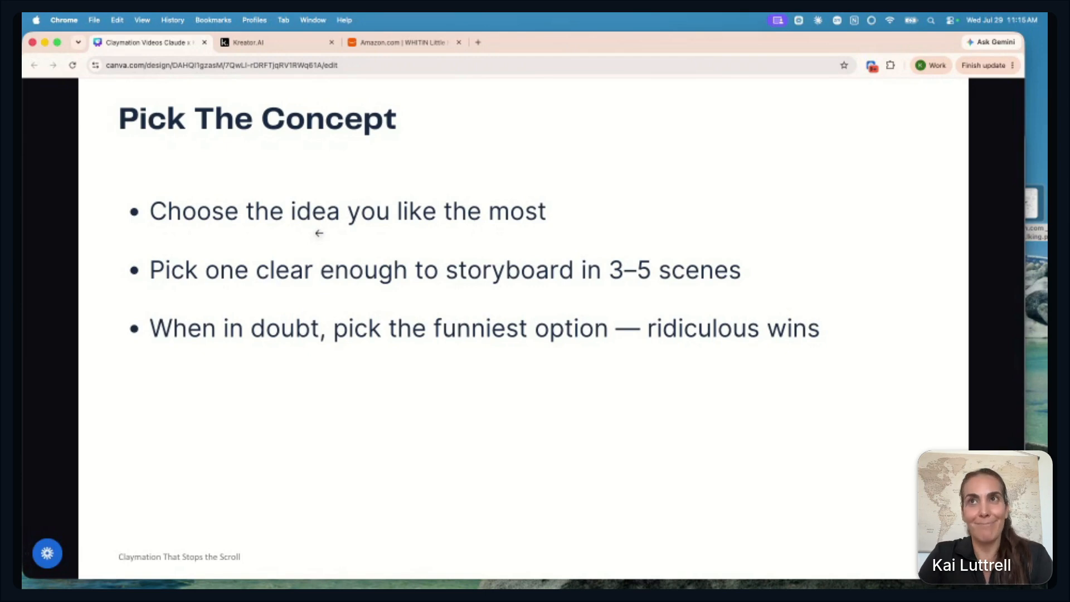
{"action": "key", "text": "Right"}
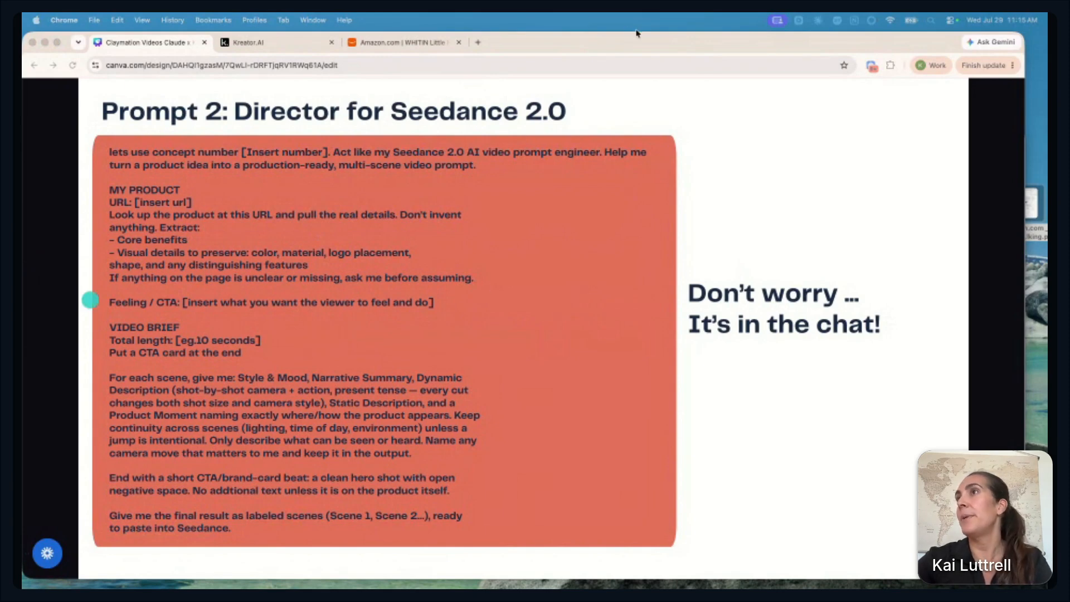
Return to the Claude conversation and paste the Seedance 2.0 director prompt into the message
{"action": "mouse_move", "coordinate": [634, 47]}
{"action": "left_mouse_down"}
{"action": "mouse_move", "coordinate": [635, 64]}
{"action": "mouse_move", "coordinate": [624, 53]}
{"action": "left_mouse_up"}
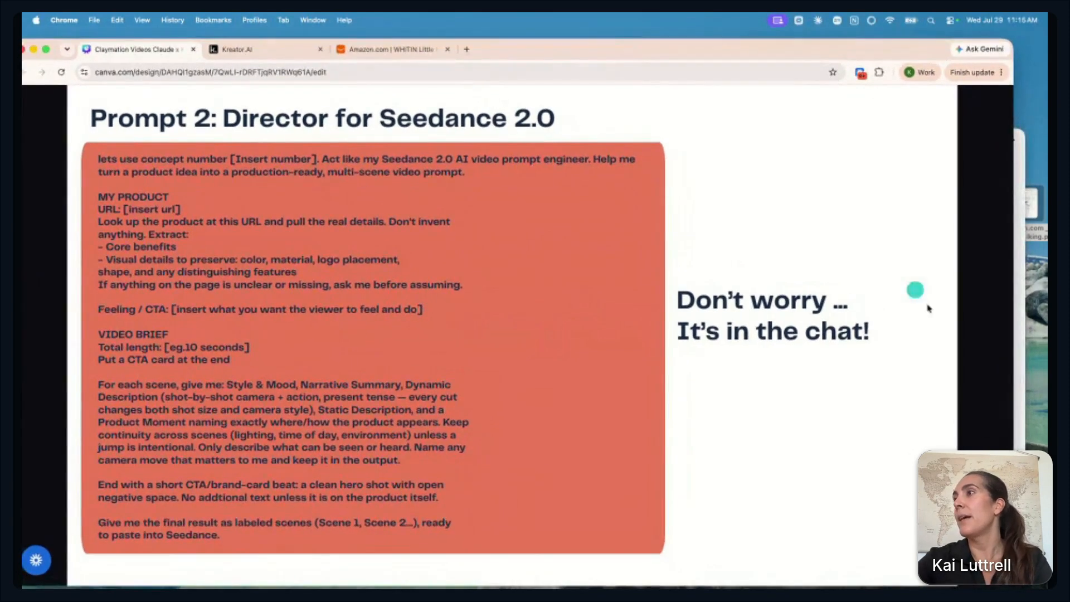
{"action": "left_click", "coordinate": [1020, 336]}
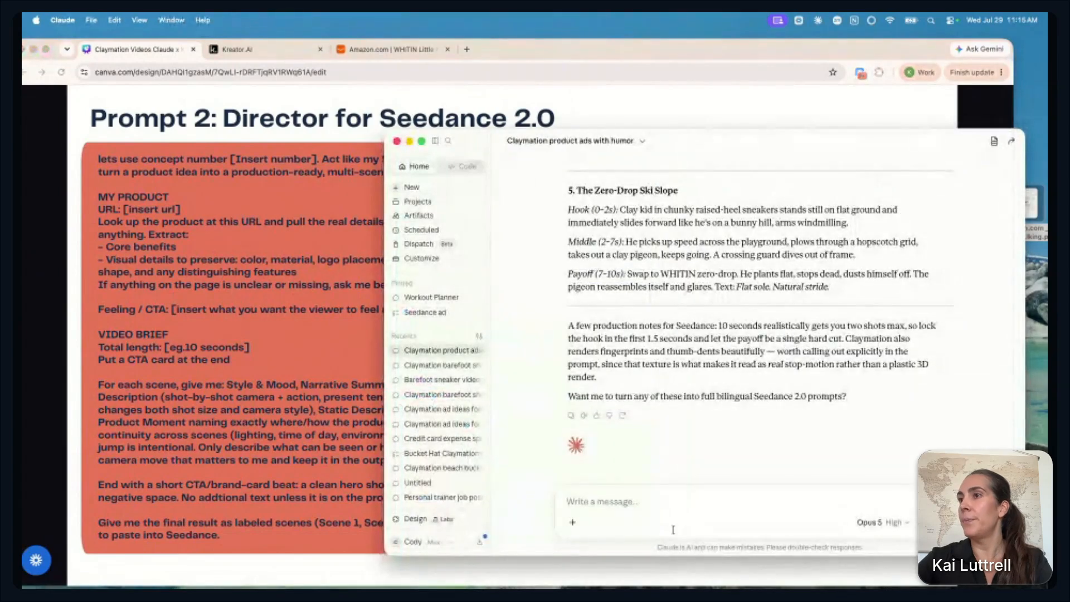
{"action": "left_click", "coordinate": [656, 512]}
{"action": "key", "text": "super+v"}
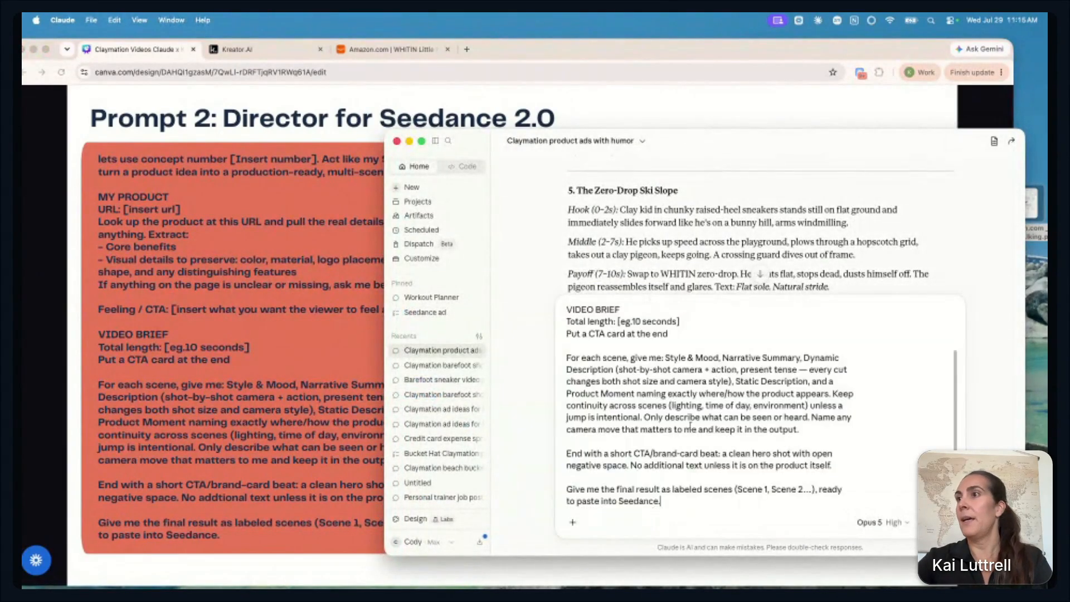
Fill in the prompt's concept number as "5." and its total length as "10 second", replacing the bracketed placeholders
{"action": "left_click_drag", "start_coordinate": [734, 312], "coordinate": [665, 310]}
{"action": "key", "text": "BackSpace"}
{"action": "type", "text": "5"}
{"action": "type", "text": "."}
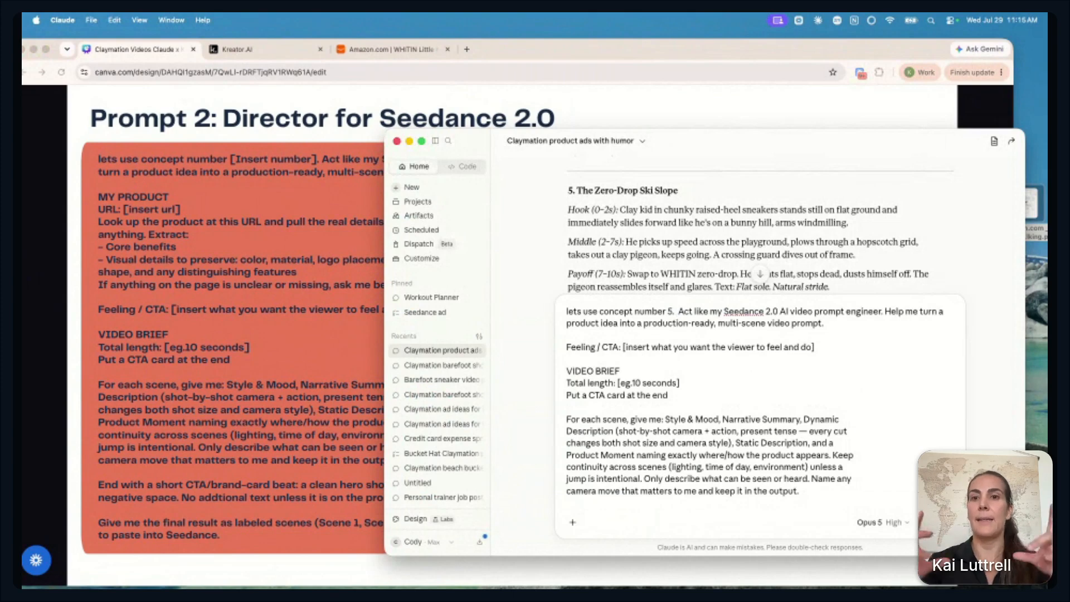
{"action": "left_click_drag", "start_coordinate": [684, 382], "coordinate": [618, 382]}
{"action": "key", "text": "BackSpace"}
{"action": "type", "text": "10 second"}
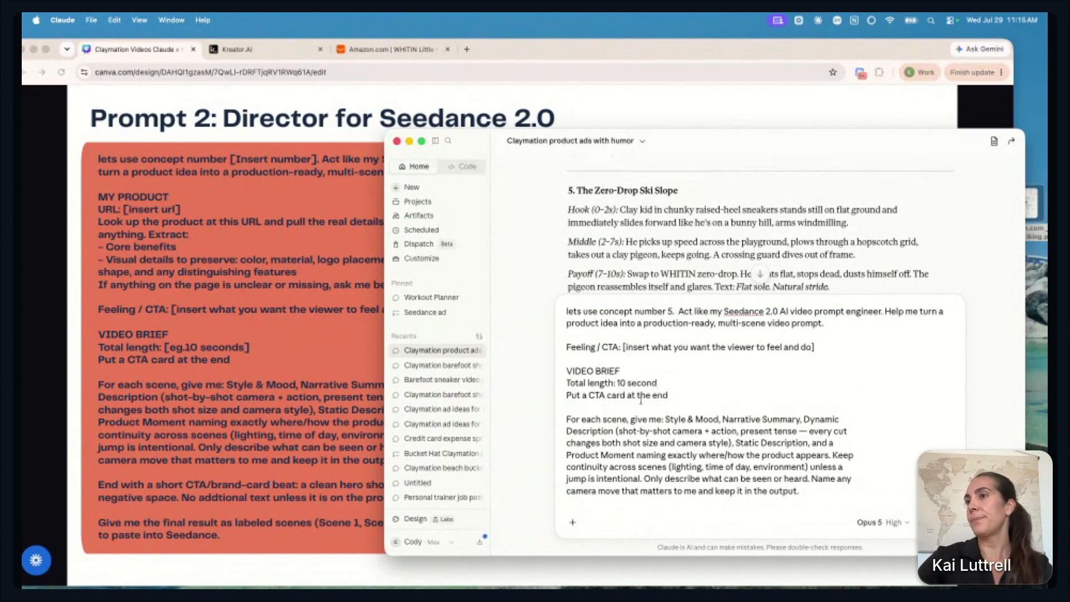
Replace the Feeling / CTA placeholder with "I want the person seeing the ad to laugh"
{"action": "left_click_drag", "start_coordinate": [816, 346], "coordinate": [623, 347]}
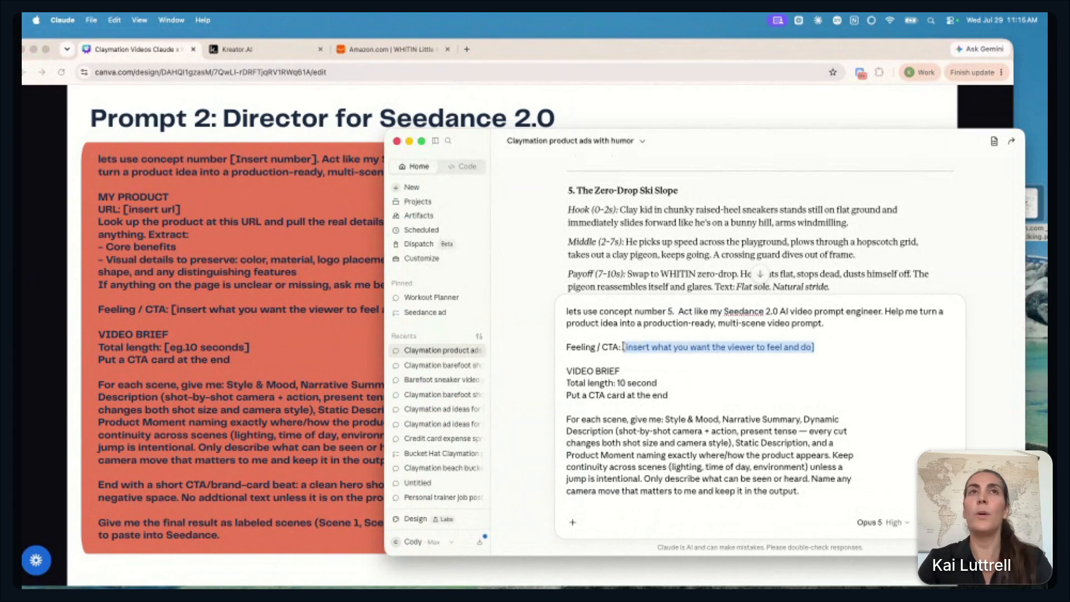
{"action": "key", "text": "BackSpace"}
{"action": "type", "text": "I want "}
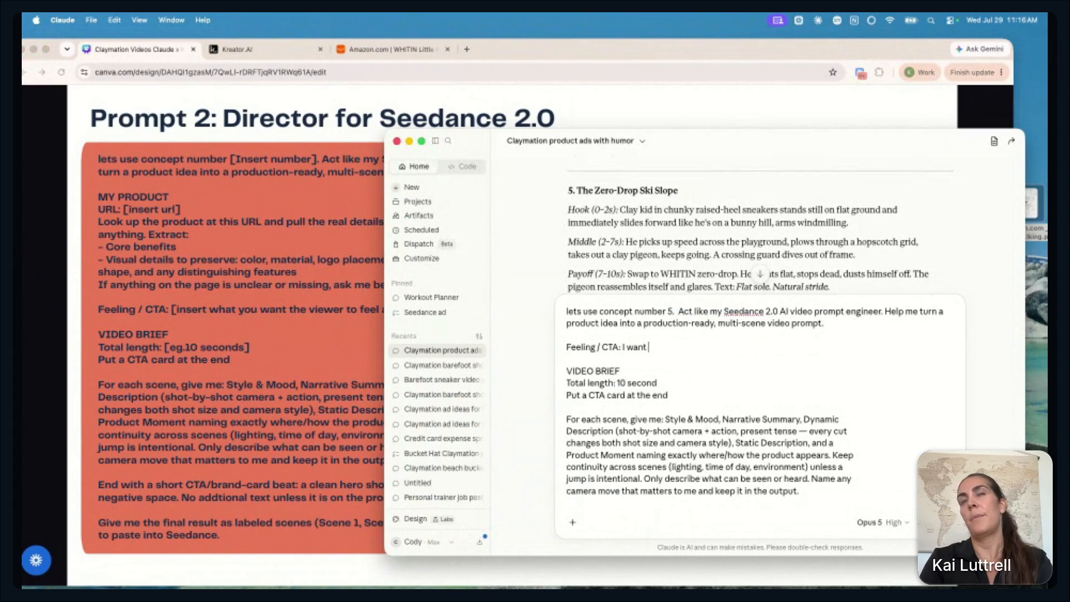
{"action": "type", "text": "the person seeing the ad to laugh"}
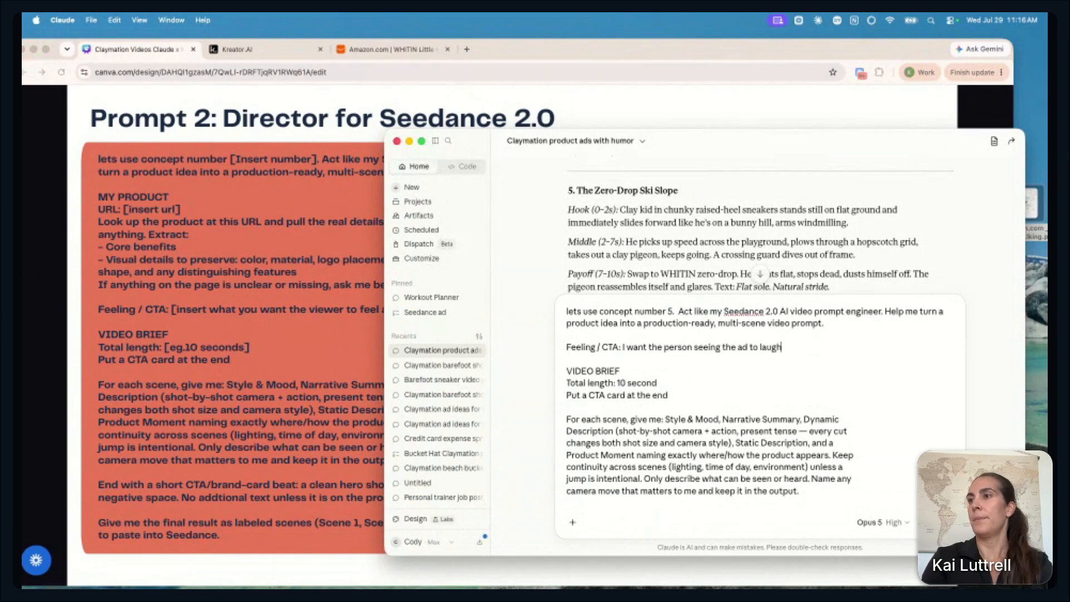
Review the rest of the director prompt, from the video brief through the scene, CTA card and output instructions
{"action": "scroll", "coordinate": [639, 366], "scroll_direction": "down", "scroll_amount": 2}
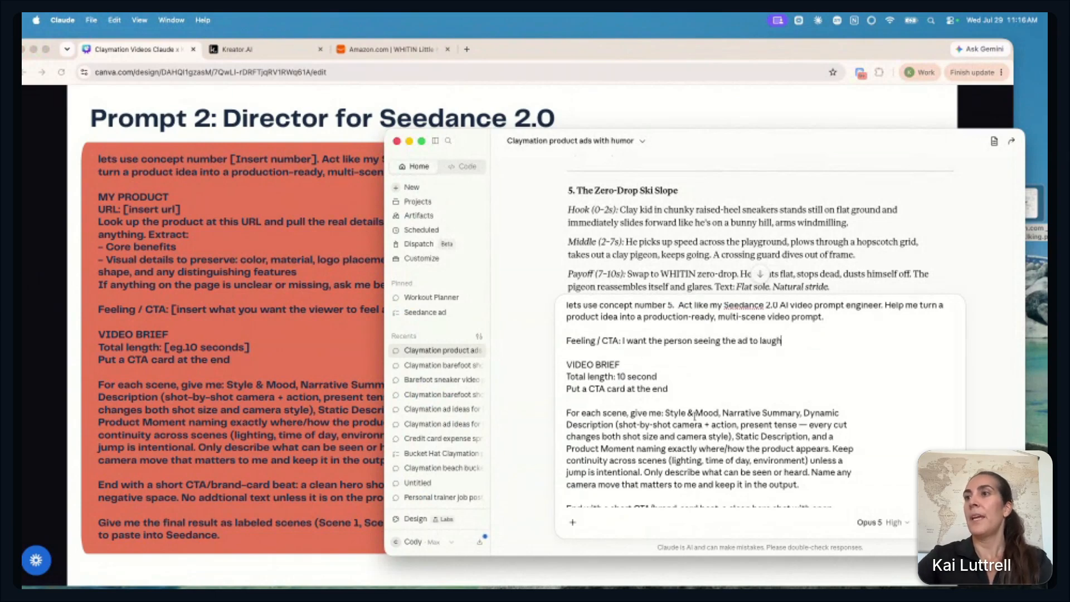
{"action": "scroll", "coordinate": [694, 416], "scroll_direction": "down", "scroll_amount": 3}
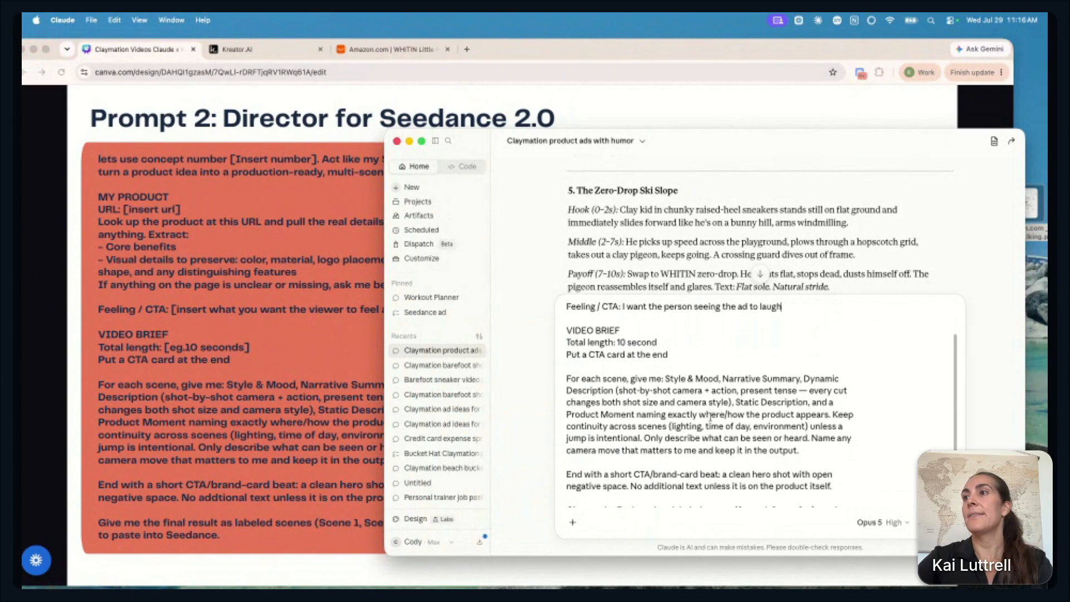
{"action": "scroll", "coordinate": [709, 416], "scroll_direction": "down", "scroll_amount": 1}
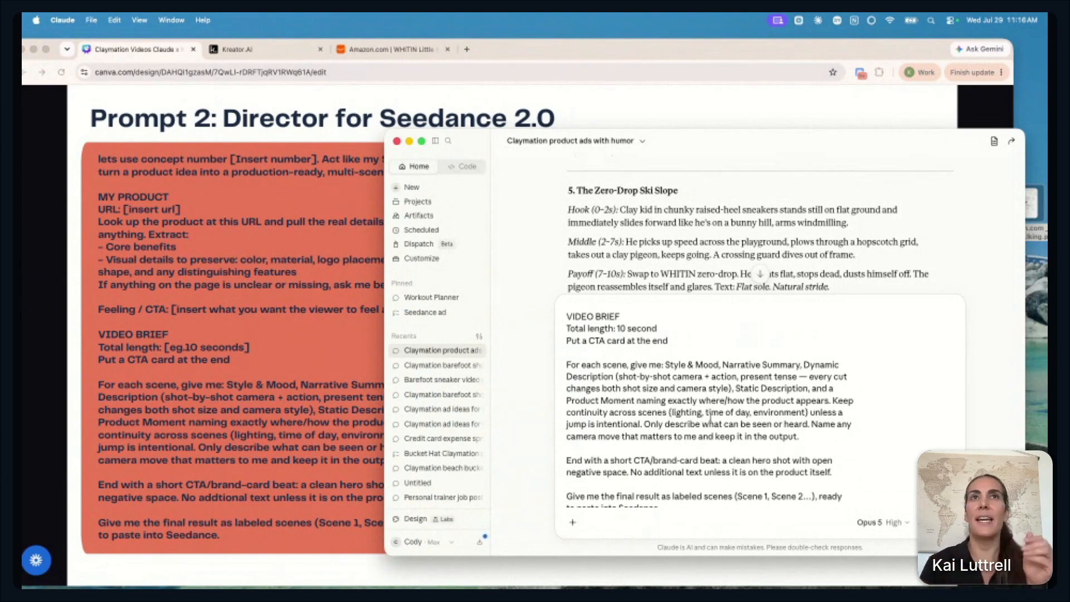
{"action": "scroll", "coordinate": [742, 437], "scroll_direction": "down", "scroll_amount": 1}
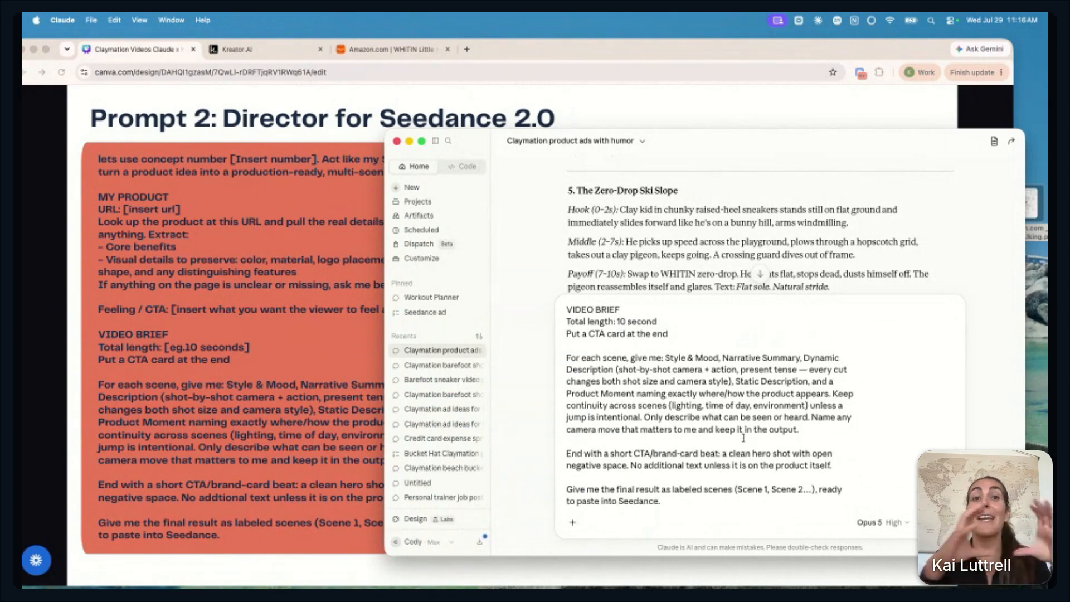
{"action": "scroll", "coordinate": [761, 443], "scroll_direction": "down", "scroll_amount": 1}
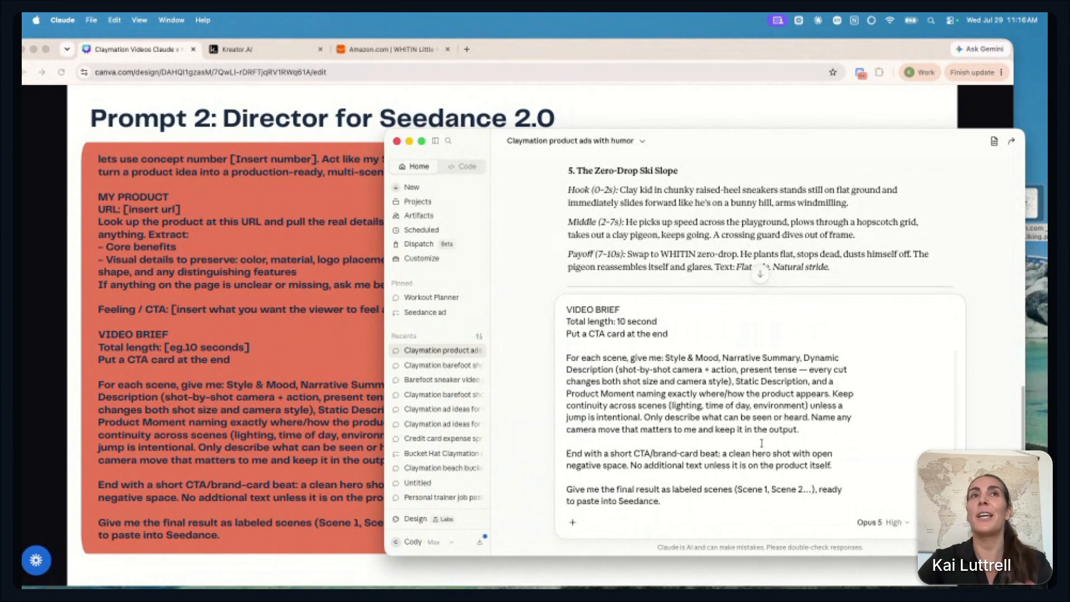
Send the completed director prompt for concept number 5 to Claude
{"action": "scroll", "coordinate": [764, 443], "scroll_direction": "down", "scroll_amount": 2}
{"action": "scroll", "coordinate": [766, 444], "scroll_direction": "down", "scroll_amount": 3}
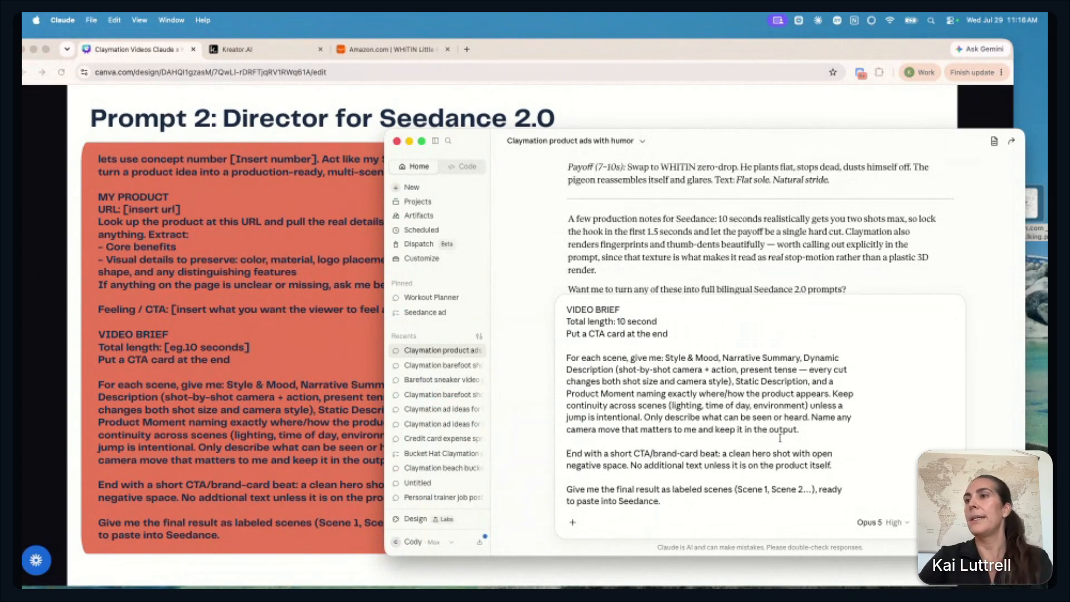
{"action": "scroll", "coordinate": [778, 471], "scroll_direction": "down", "scroll_amount": 1}
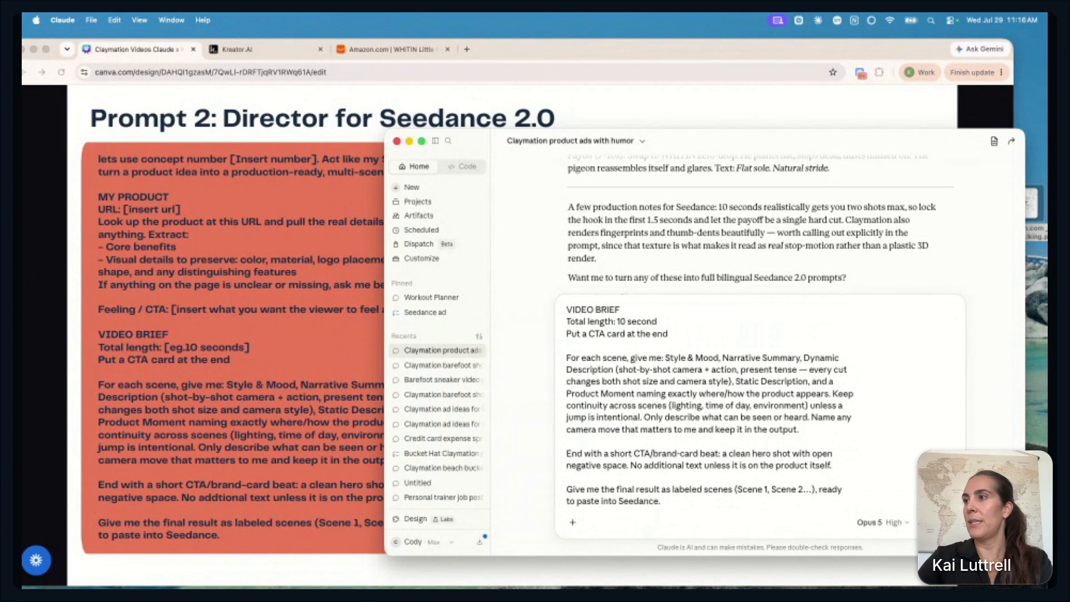
{"action": "key", "text": "Return"}
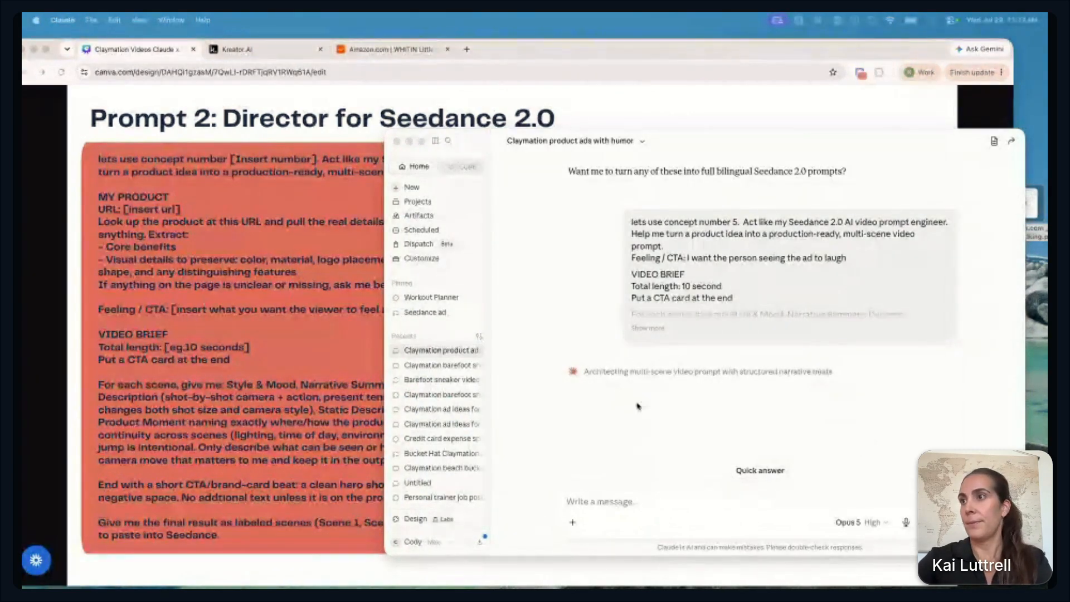
Copy the Seedance 2.0 multi-scene prompt from Claude's response, from the scenes through the negative prompt
{"action": "left_click", "coordinate": [279, 57]}
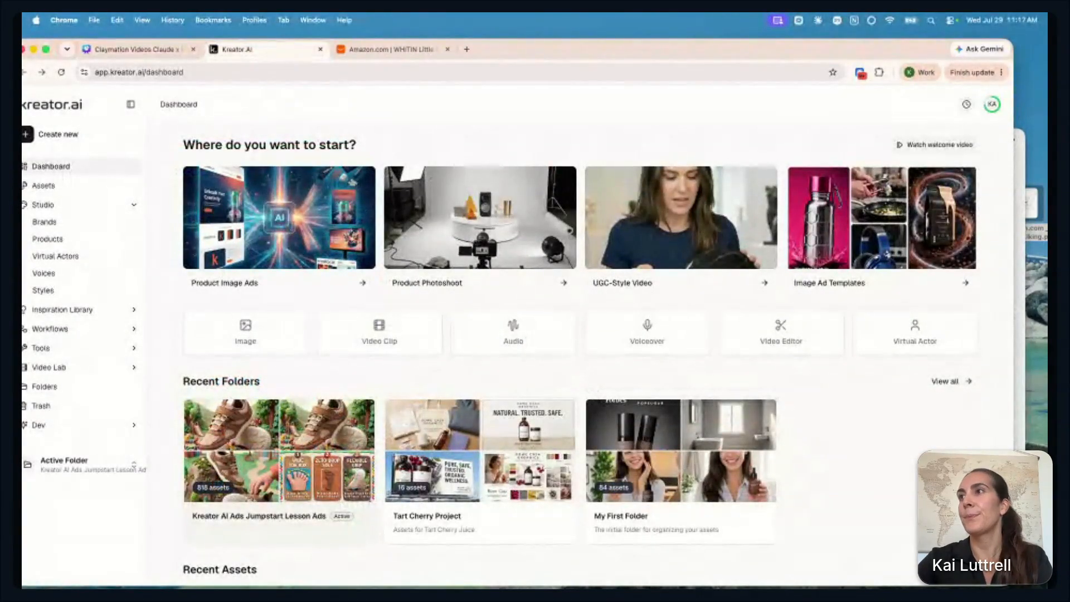
{"action": "key", "text": "super+Tab"}
{"action": "scroll", "coordinate": [904, 463], "scroll_direction": "down", "scroll_amount": 2}
{"action": "scroll", "coordinate": [904, 463], "scroll_direction": "down", "scroll_amount": 5}
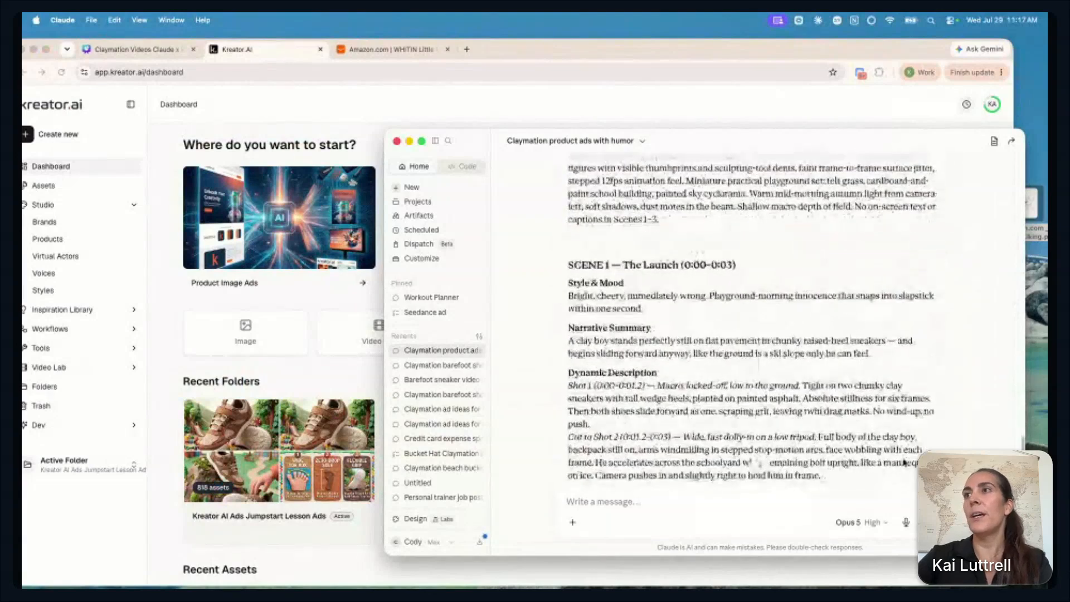
{"action": "scroll", "coordinate": [904, 463], "scroll_direction": "down", "scroll_amount": 2}
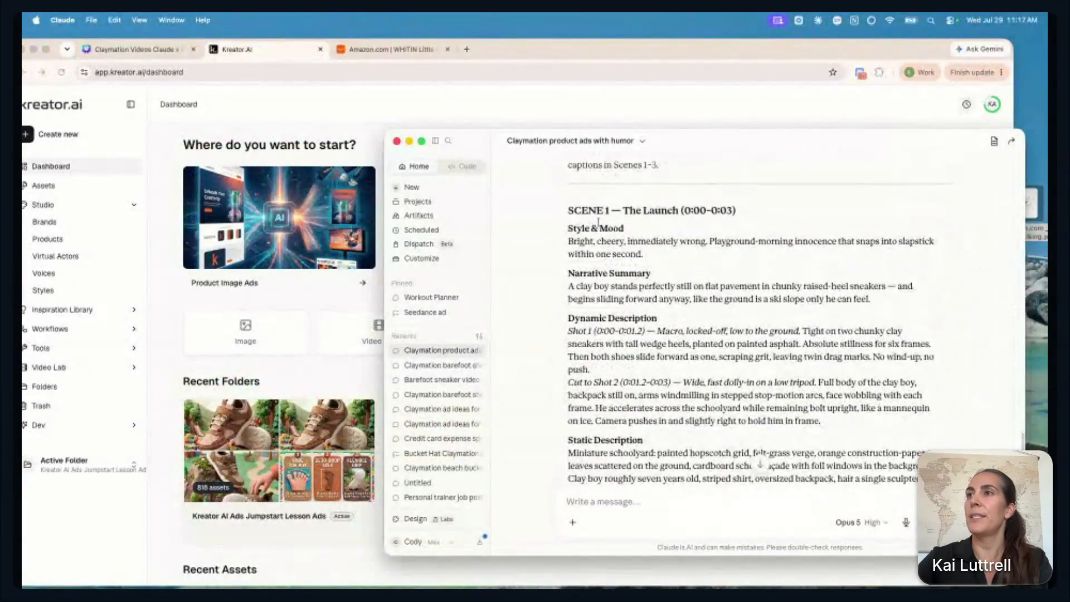
{"action": "left_click_drag", "start_coordinate": [568, 210], "coordinate": [750, 529]}
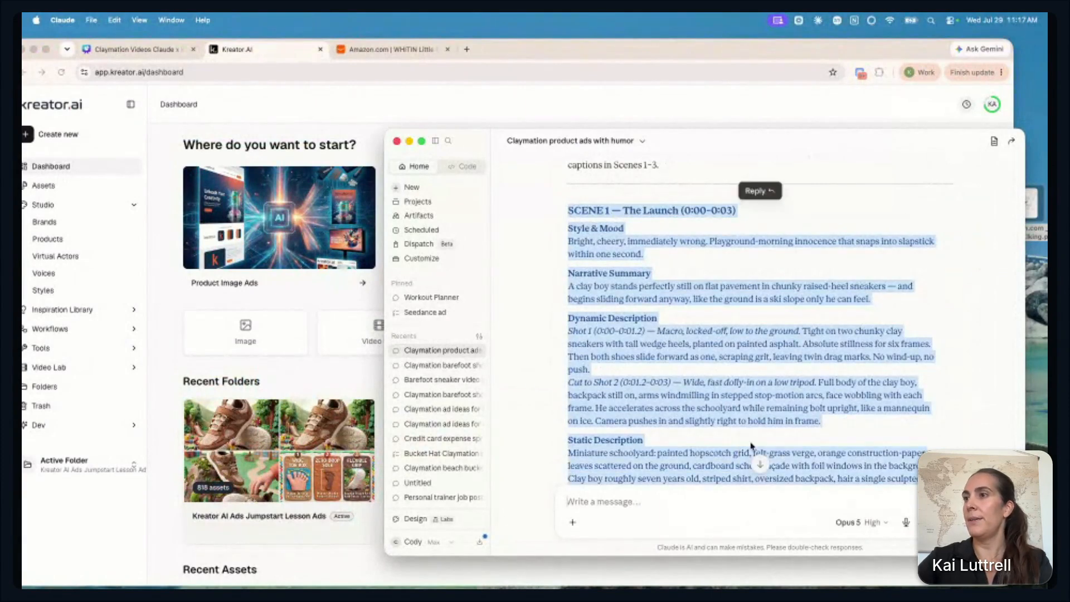
{"action": "scroll", "coordinate": [751, 446], "scroll_direction": "down", "scroll_amount": 7}
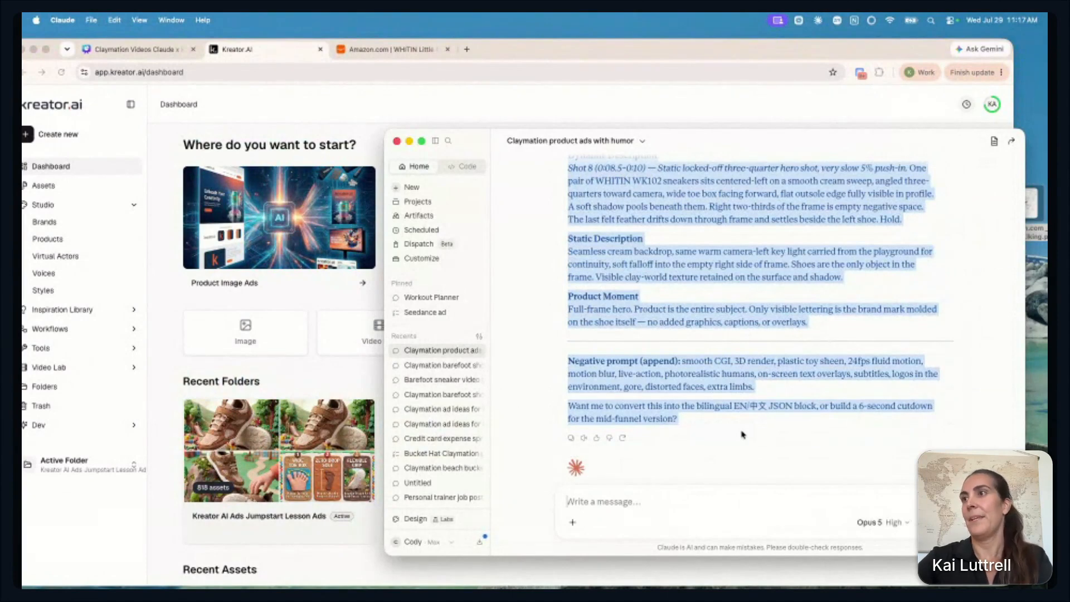
Switch to Kreator.AI, create a new video clip and paste the Seedance prompt as its description
{"action": "left_click", "coordinate": [254, 51]}
{"action": "left_click_drag", "start_coordinate": [556, 50], "coordinate": [568, 52]}
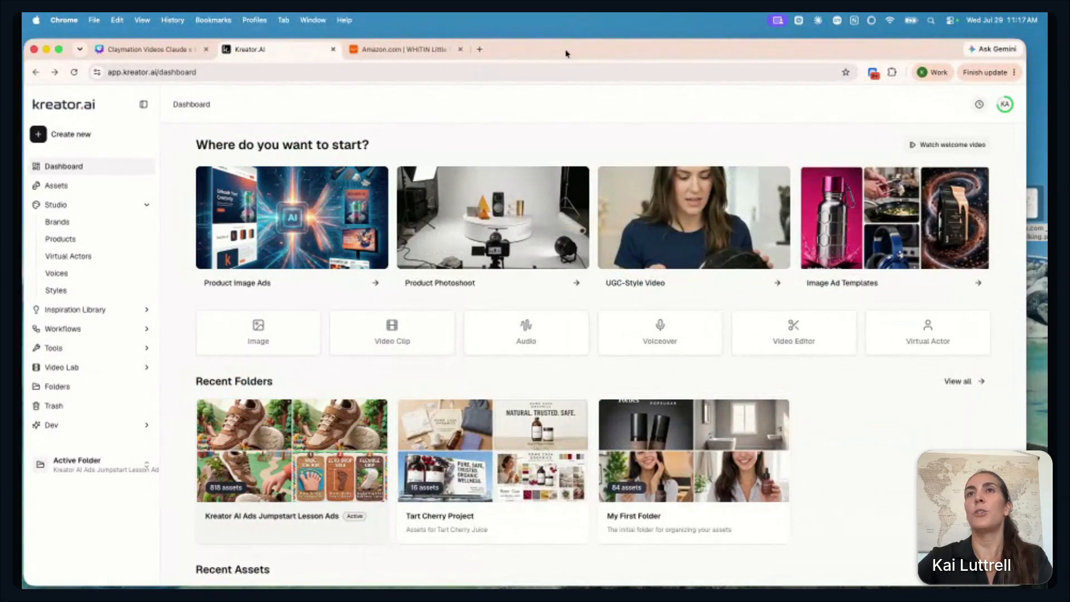
{"action": "left_click", "coordinate": [55, 138]}
{"action": "left_click", "coordinate": [205, 152]}
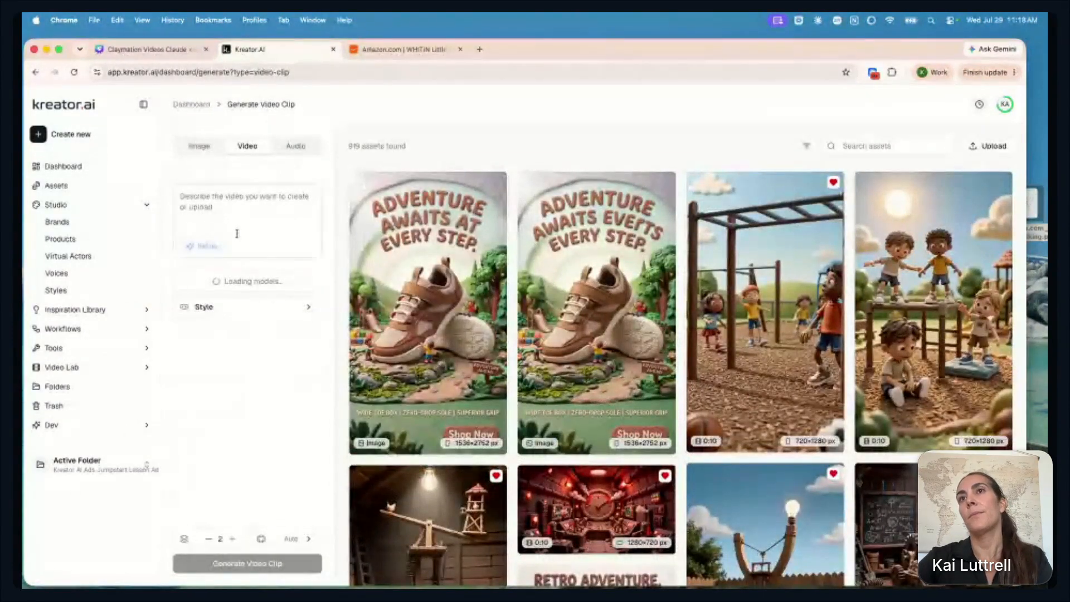
{"action": "left_click", "coordinate": [230, 201]}
{"action": "key", "text": "super+v"}
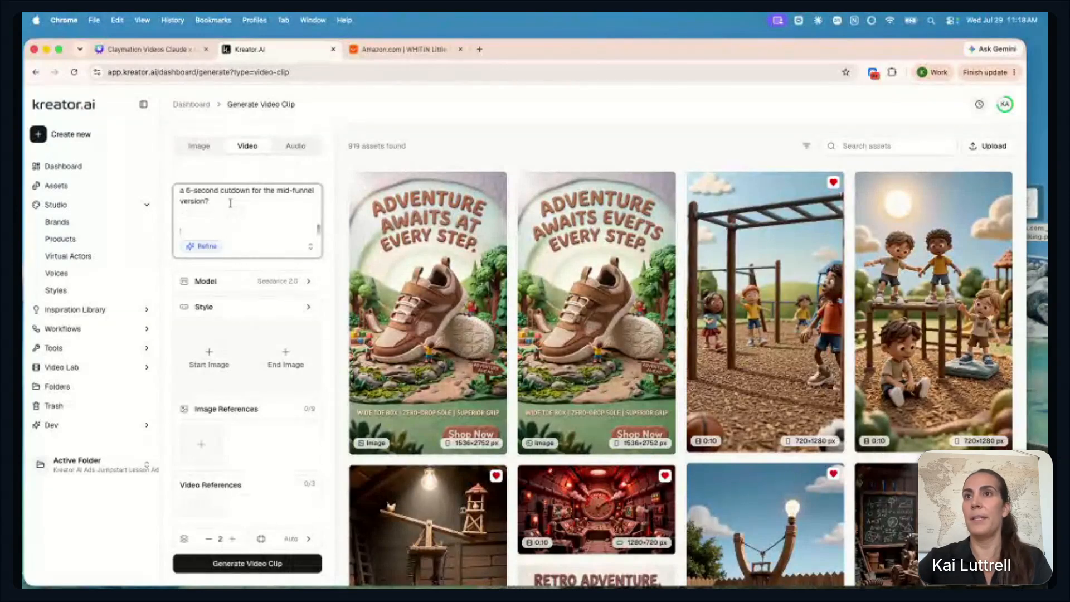
Expand the video description and delete Claude's closing question about the bilingual JSON block and 6-second cutdown
{"action": "scroll", "coordinate": [278, 234], "scroll_direction": "up", "scroll_amount": 1}
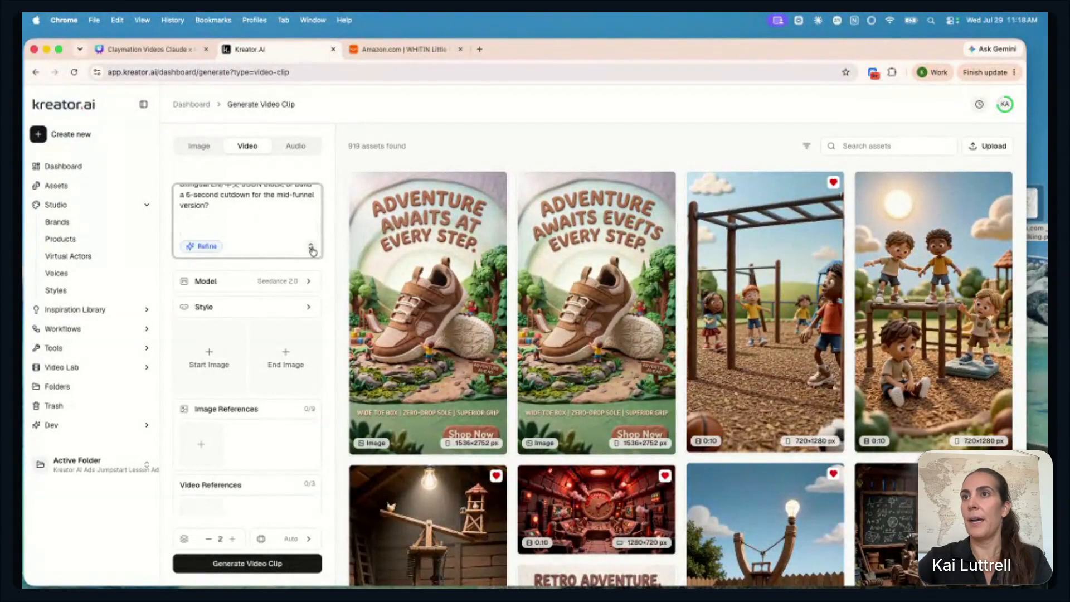
{"action": "left_click", "coordinate": [310, 246]}
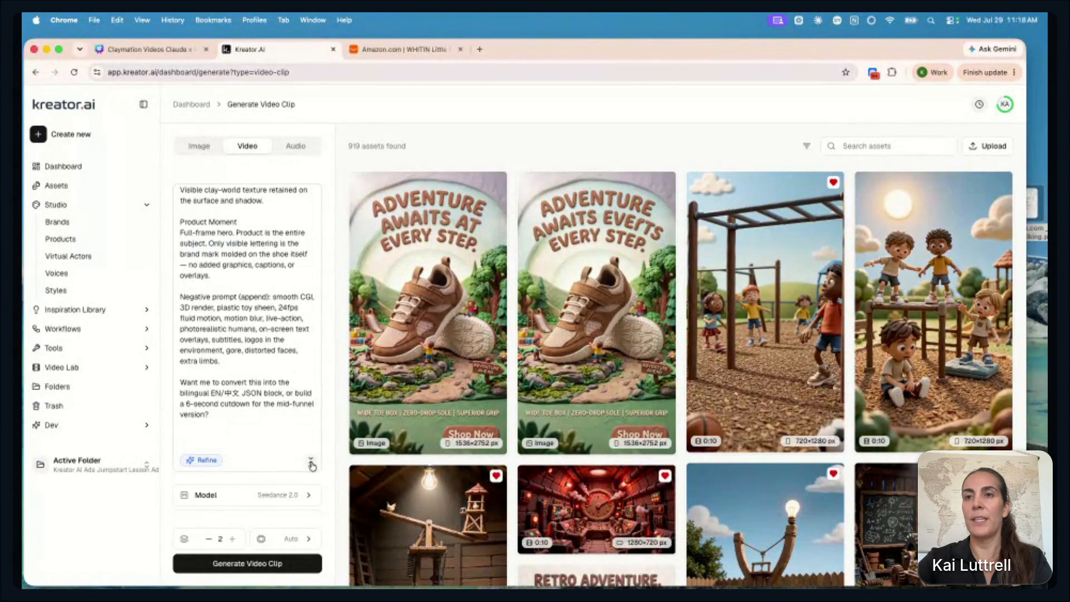
{"action": "left_click_drag", "start_coordinate": [215, 417], "coordinate": [176, 380]}
{"action": "key", "text": "BackSpace"}
{"action": "key", "text": "BackSpace"}
{"action": "key", "text": "BackSpace"}
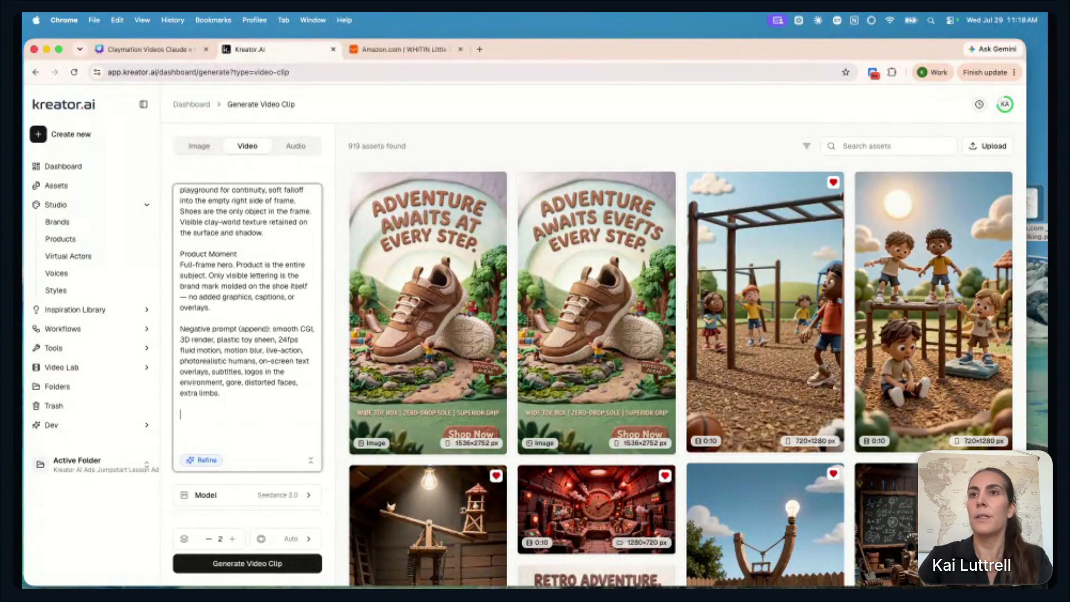
Delete the "WHITIN WK102 — "The Slide" | Seedance 2.0 Multi-Scene Prompt" title at the start of the description
{"action": "scroll", "coordinate": [219, 366], "scroll_direction": "up", "scroll_amount": 20}
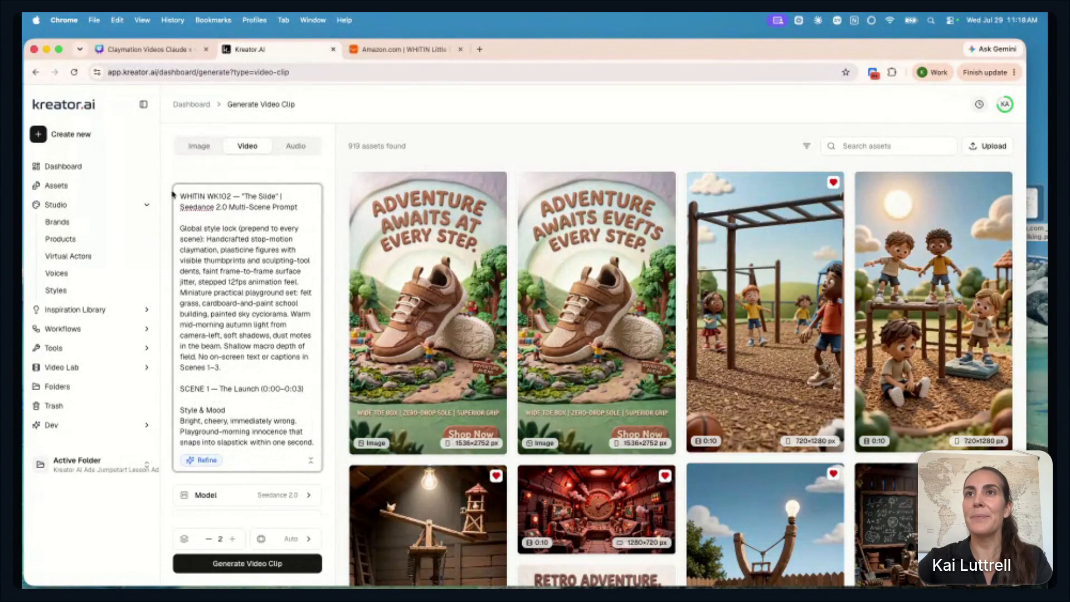
{"action": "left_click_drag", "start_coordinate": [180, 195], "coordinate": [312, 214]}
{"action": "key", "text": "BackSpace"}
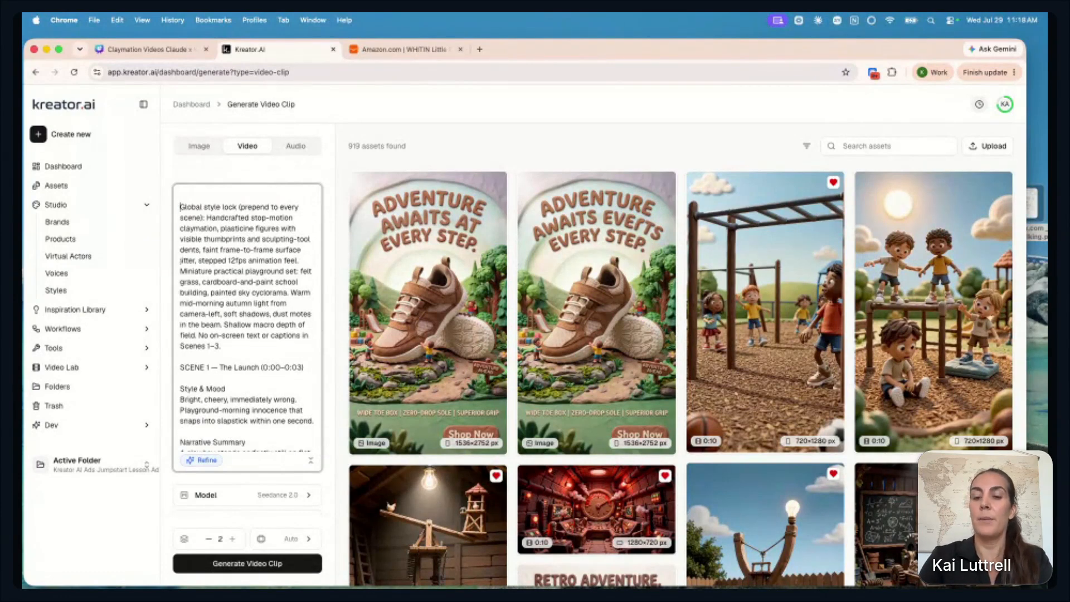
Review the video description's global style lock paragraph and its Scene 1 text
{"action": "scroll", "coordinate": [305, 277], "scroll_direction": "down", "scroll_amount": 1}
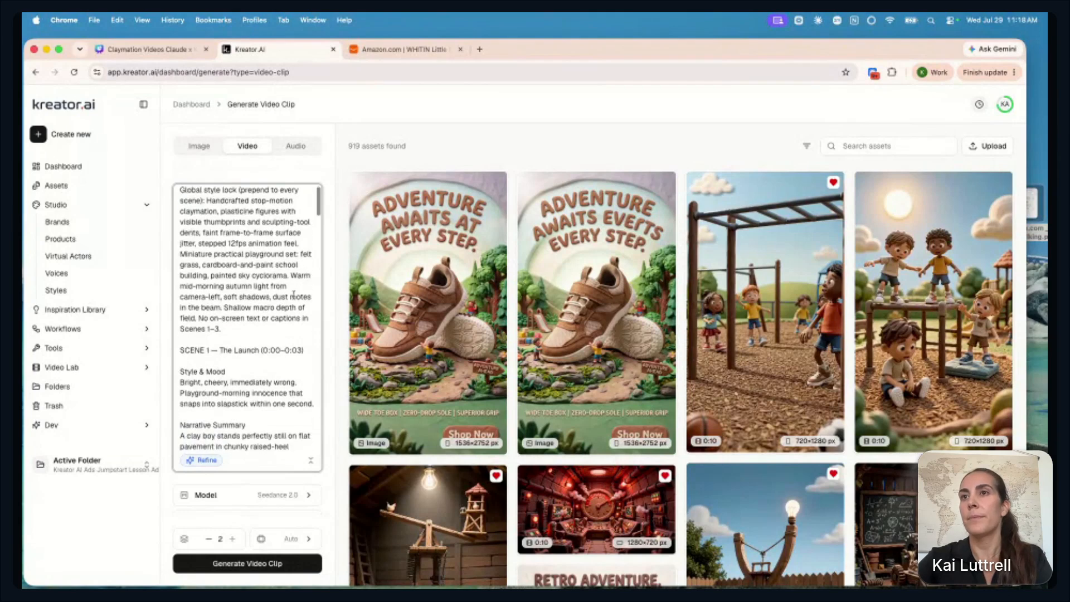
{"action": "scroll", "coordinate": [294, 294], "scroll_direction": "up", "scroll_amount": 1}
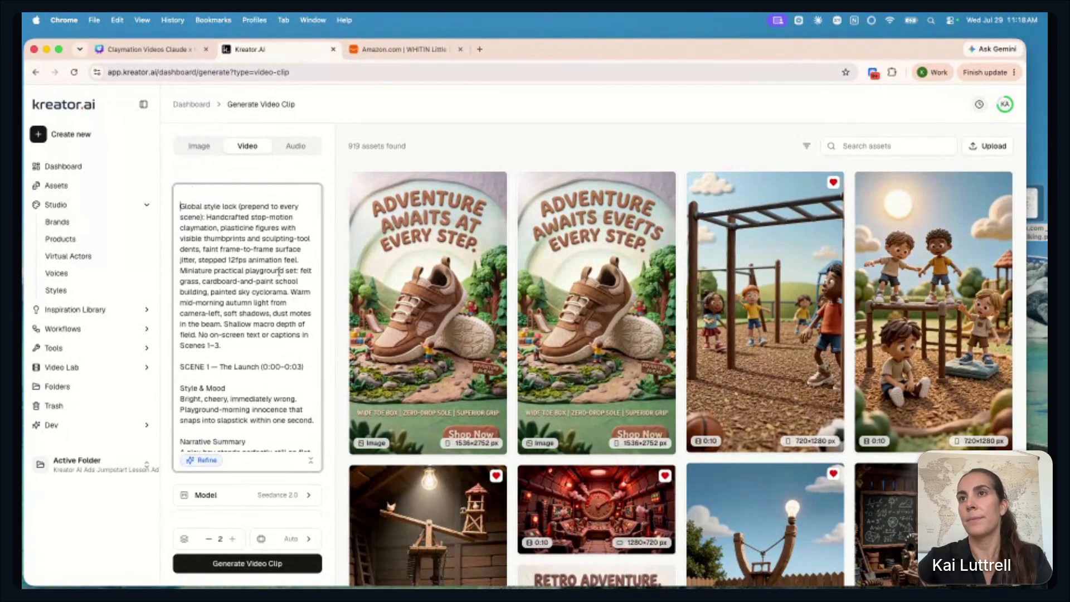
{"action": "scroll", "coordinate": [271, 341], "scroll_direction": "down", "scroll_amount": 3}
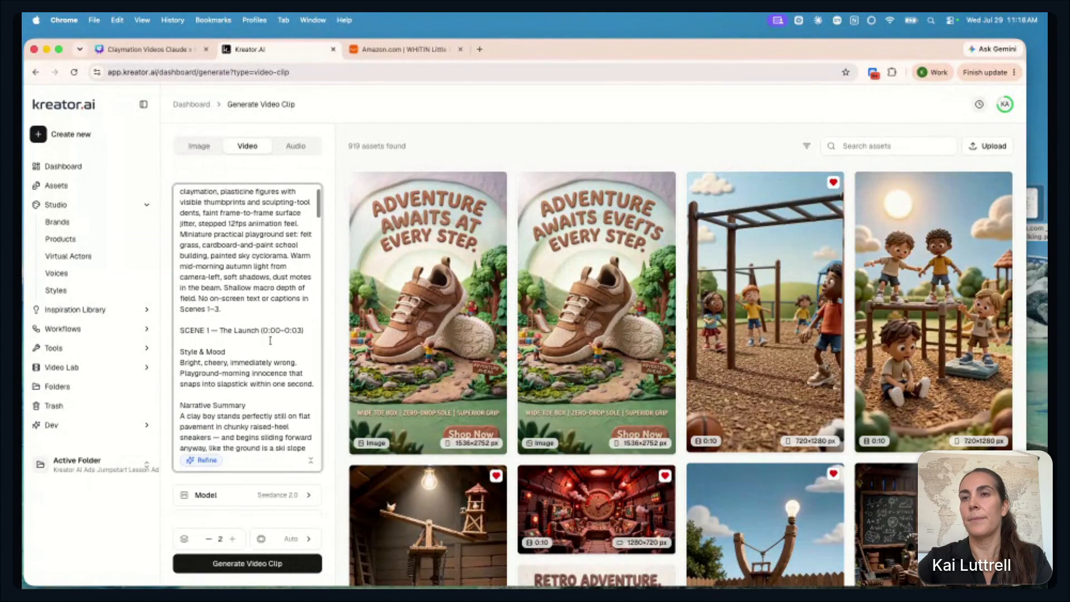
{"action": "scroll", "coordinate": [253, 305], "scroll_direction": "up", "scroll_amount": 2}
{"action": "scroll", "coordinate": [231, 341], "scroll_direction": "up", "scroll_amount": 1}
{"action": "left_click_drag", "start_coordinate": [225, 346], "coordinate": [177, 202]}
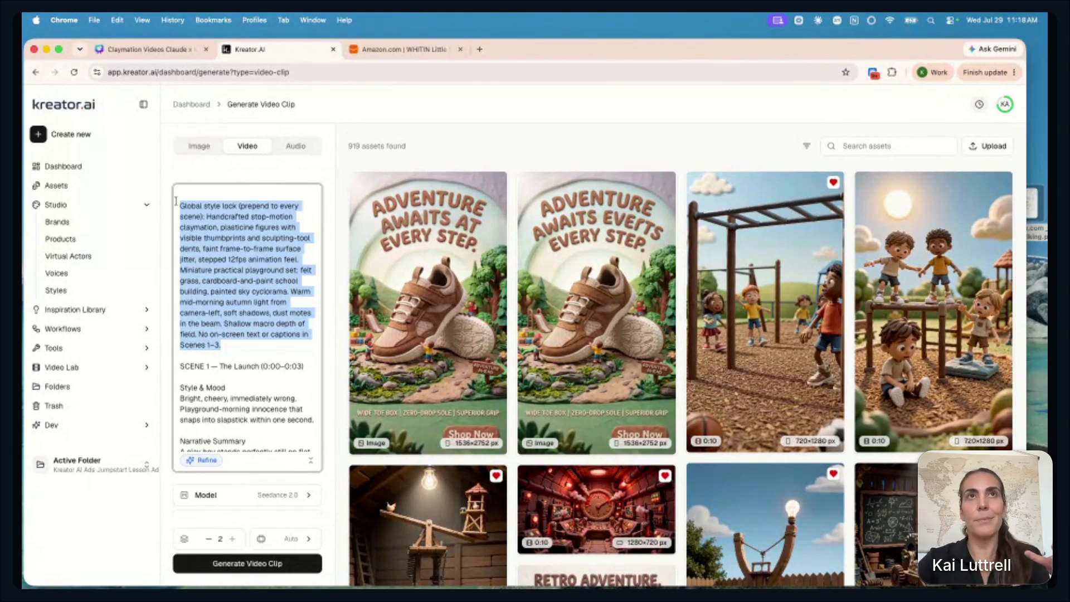
{"action": "left_click_drag", "start_coordinate": [176, 202], "coordinate": [229, 346]}
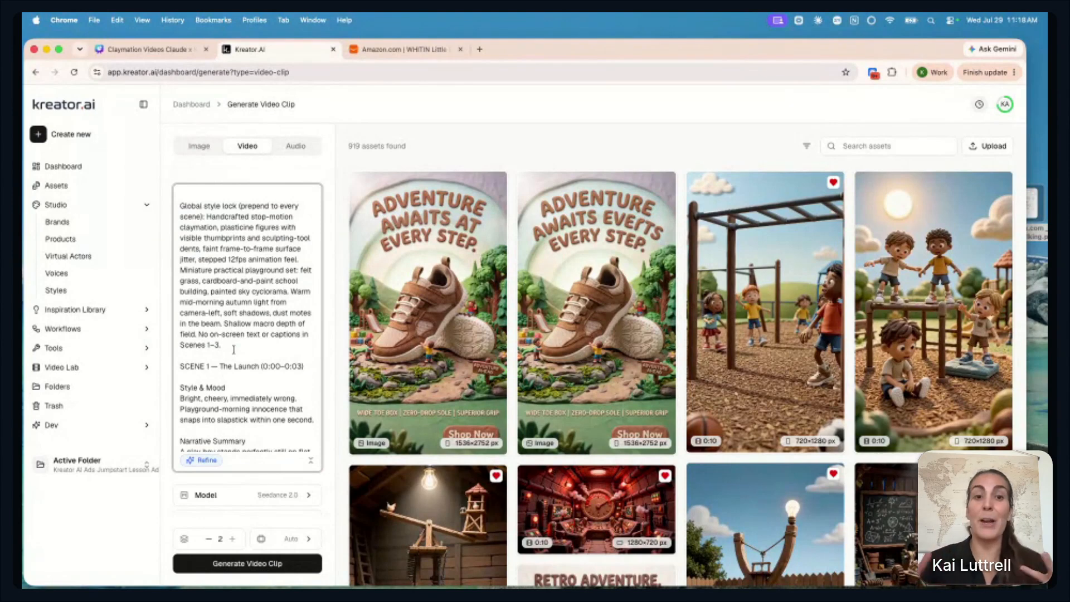
{"action": "scroll", "coordinate": [247, 375], "scroll_direction": "down", "scroll_amount": 3}
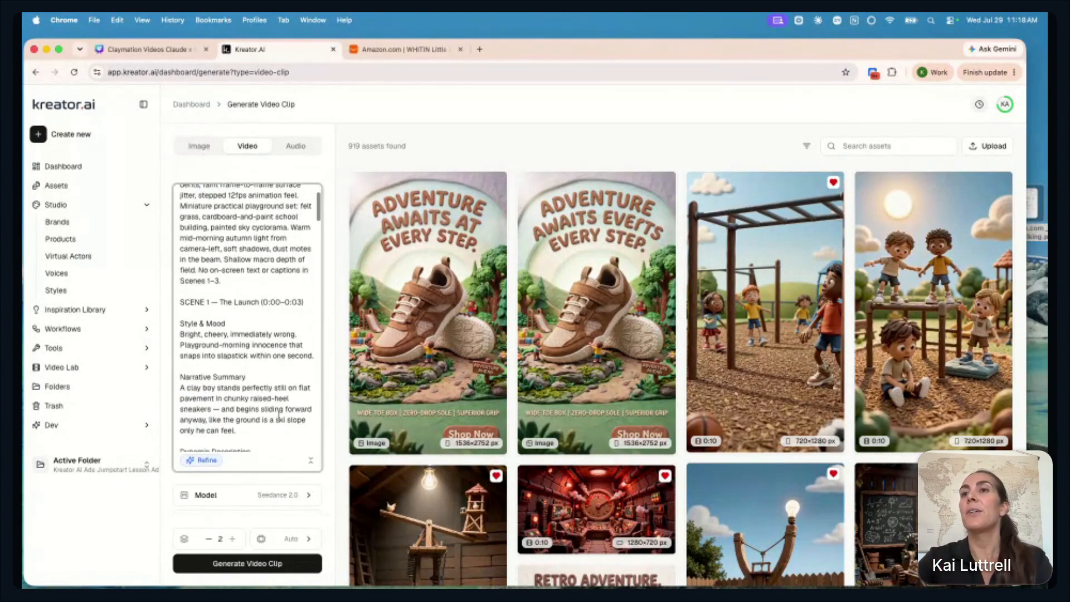
{"action": "scroll", "coordinate": [280, 415], "scroll_direction": "down", "scroll_amount": 10}
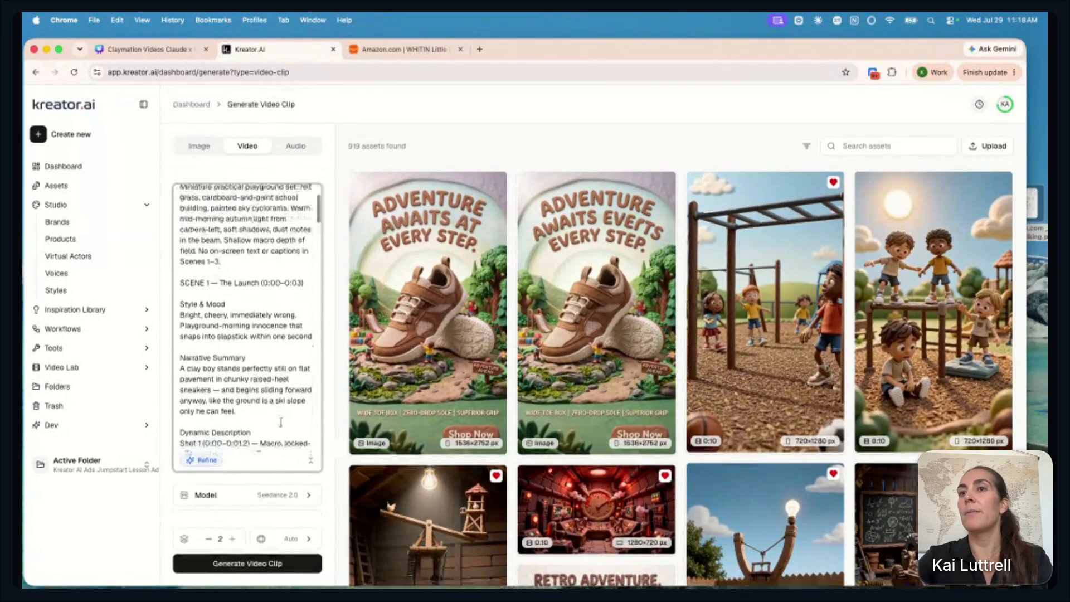
Add the WHITIN Little/Big Kid Wide Barefoot Shoes product's Main View, Alternate View 1 and Alternate View 2 as image references
{"action": "scroll", "coordinate": [295, 488], "scroll_direction": "down", "scroll_amount": 5}
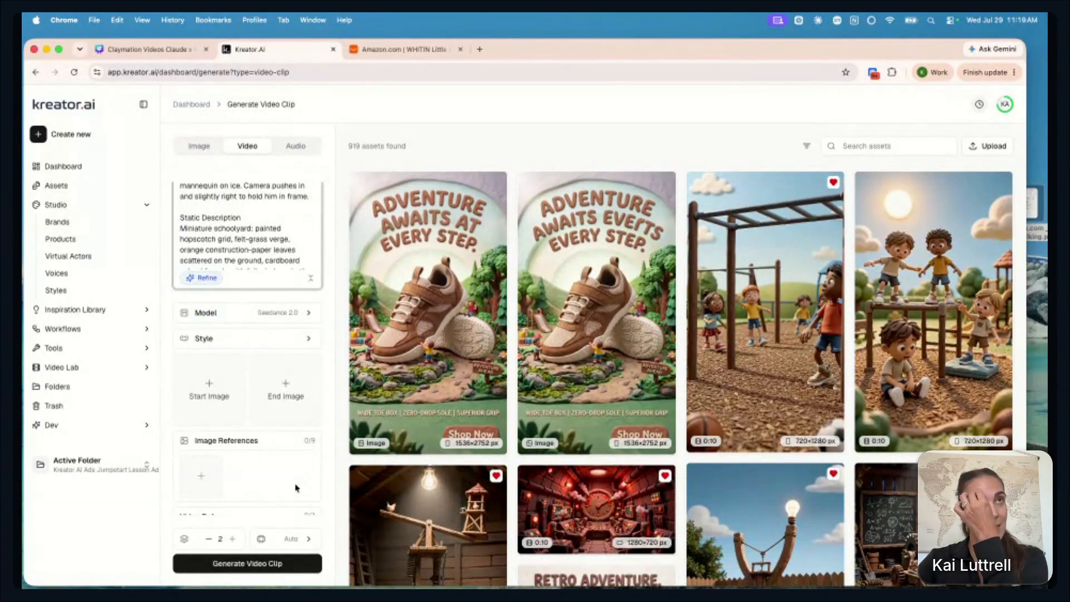
{"action": "scroll", "coordinate": [297, 488], "scroll_direction": "down", "scroll_amount": 1}
{"action": "scroll", "coordinate": [296, 488], "scroll_direction": "down", "scroll_amount": 3}
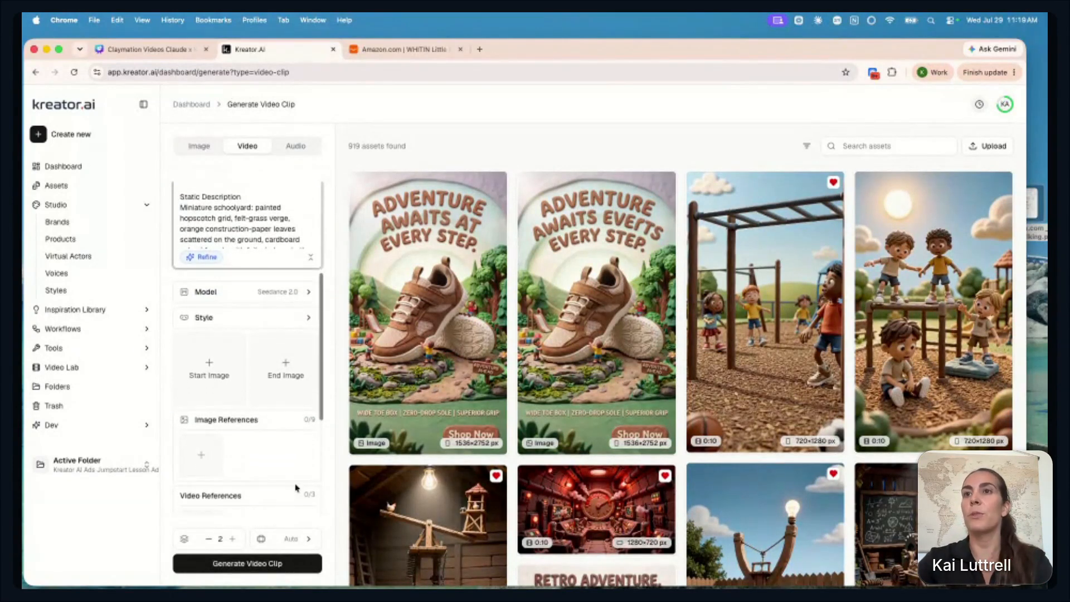
{"action": "scroll", "coordinate": [289, 423], "scroll_direction": "down", "scroll_amount": 1}
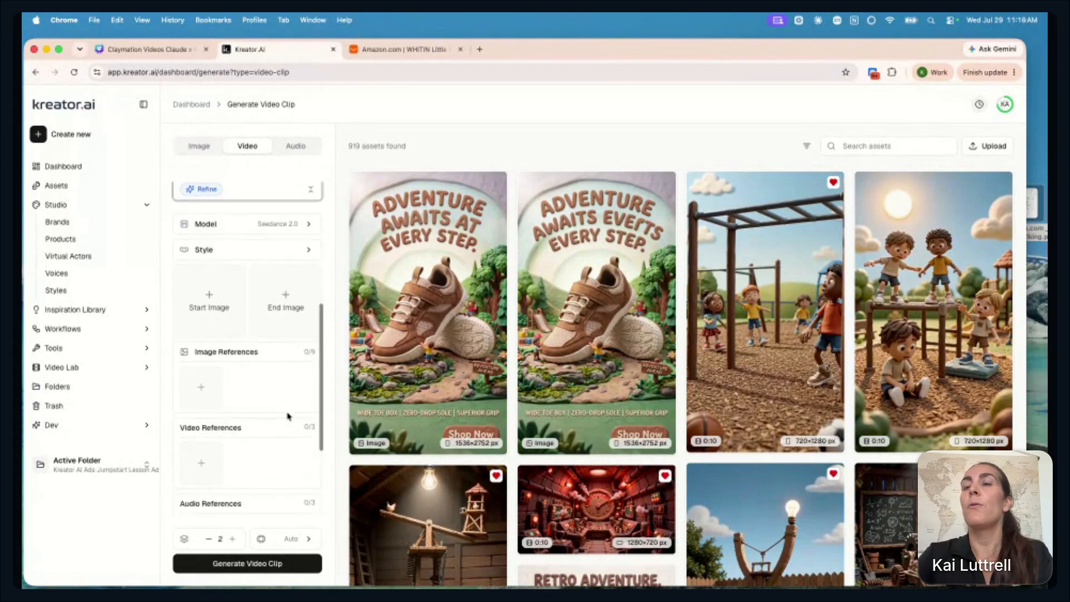
{"action": "left_click", "coordinate": [196, 391]}
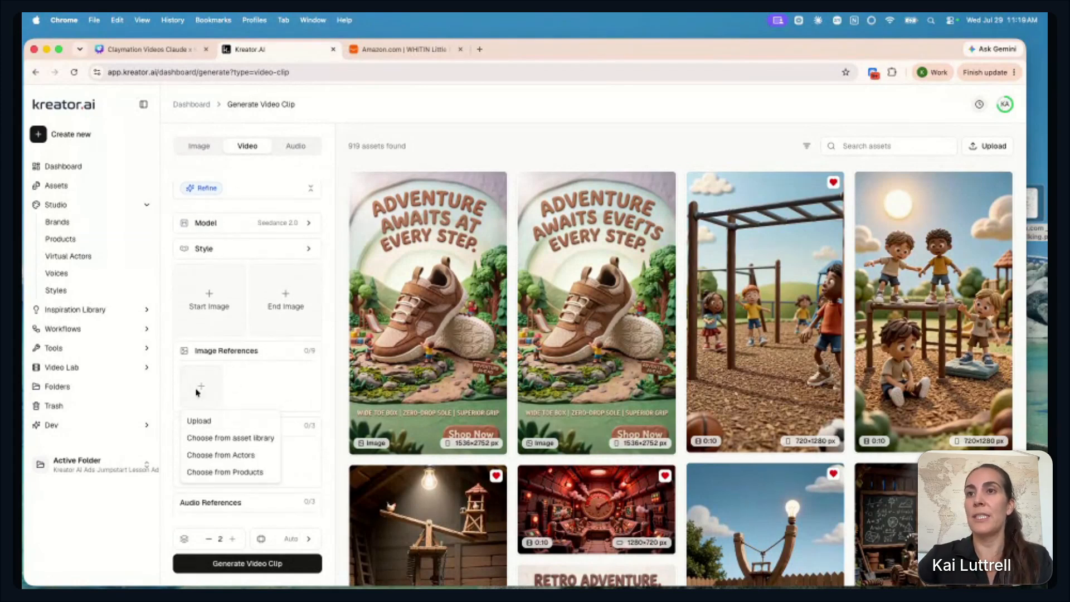
{"action": "left_click", "coordinate": [233, 472]}
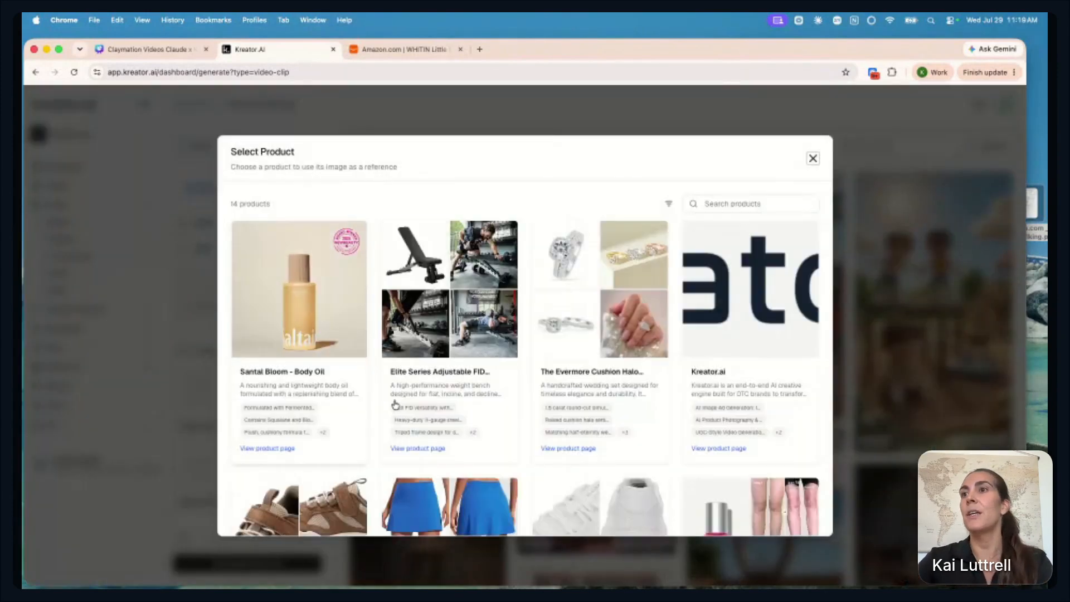
{"action": "scroll", "coordinate": [334, 424], "scroll_direction": "down", "scroll_amount": 3}
{"action": "left_click", "coordinate": [313, 432]}
{"action": "left_click", "coordinate": [406, 357]}
{"action": "left_click", "coordinate": [518, 357]}
{"action": "left_click", "coordinate": [646, 348]}
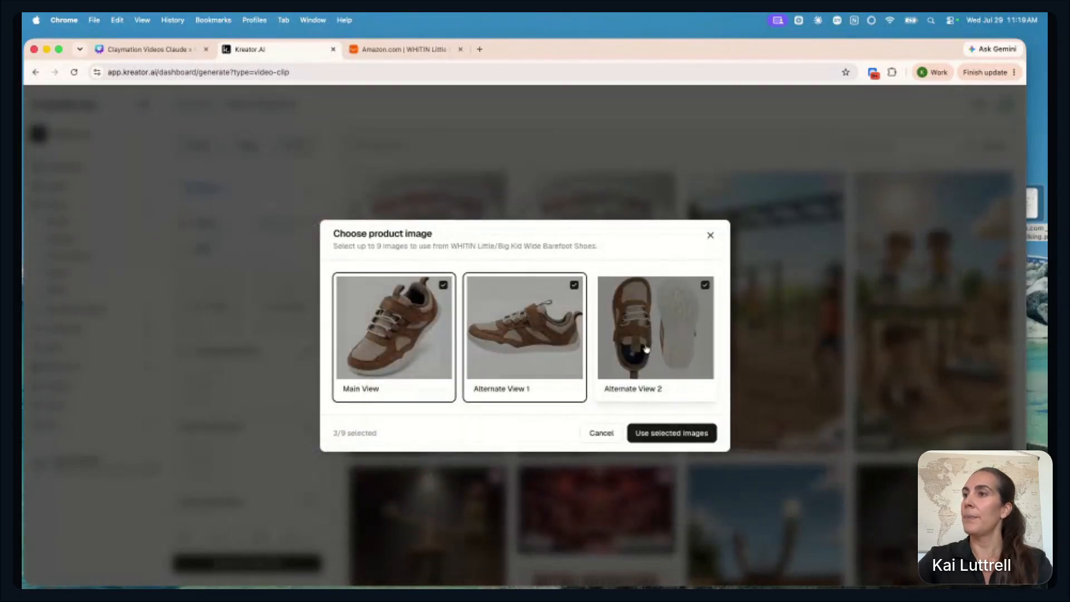
{"action": "left_click", "coordinate": [681, 434]}
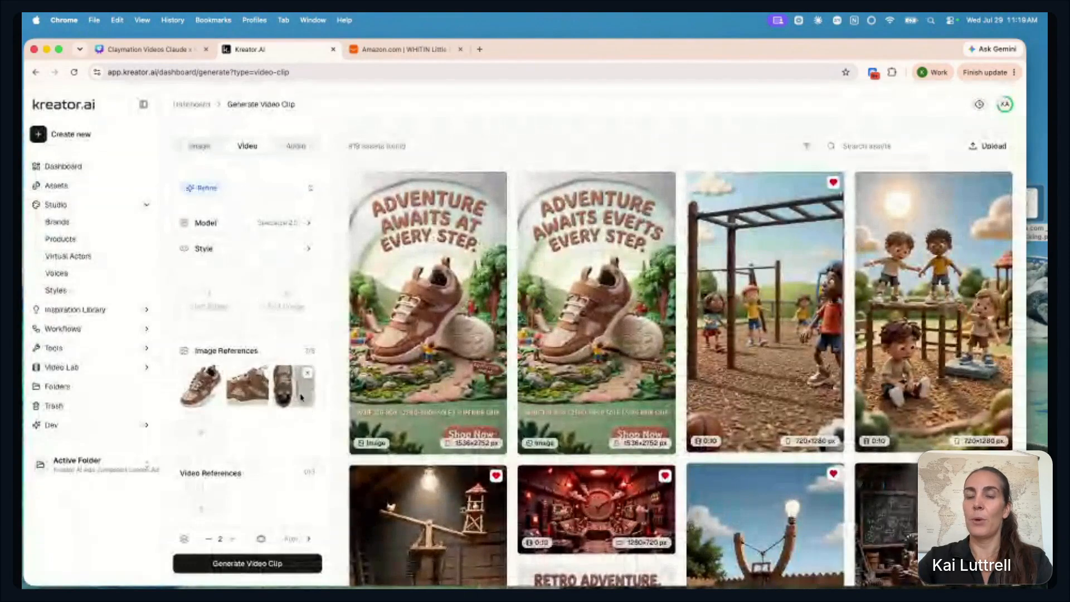
Search the actors available as image references for "clay" and browse the claymation versions without choosing one
{"action": "scroll", "coordinate": [300, 423], "scroll_direction": "down", "scroll_amount": 2}
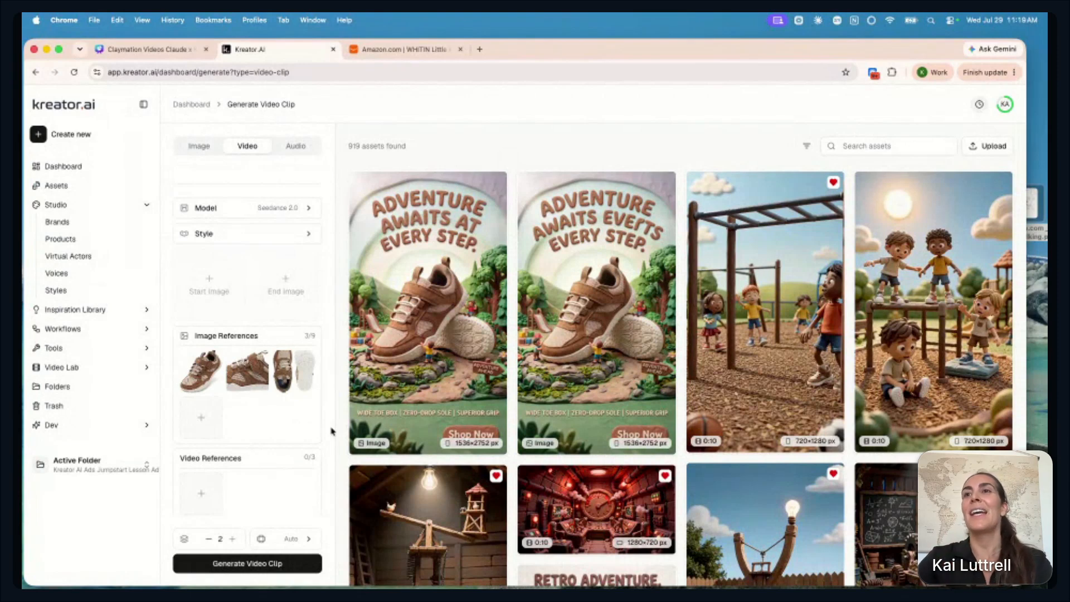
{"action": "left_click", "coordinate": [203, 419]}
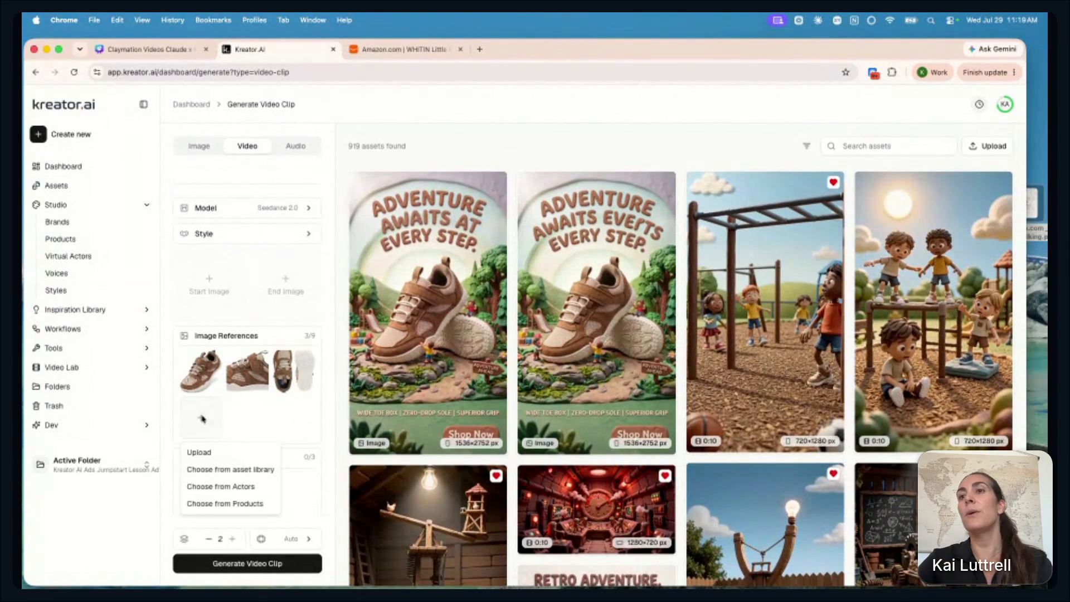
{"action": "left_click", "coordinate": [235, 488]}
{"action": "left_click", "coordinate": [724, 203]}
{"action": "type", "text": "clay"}
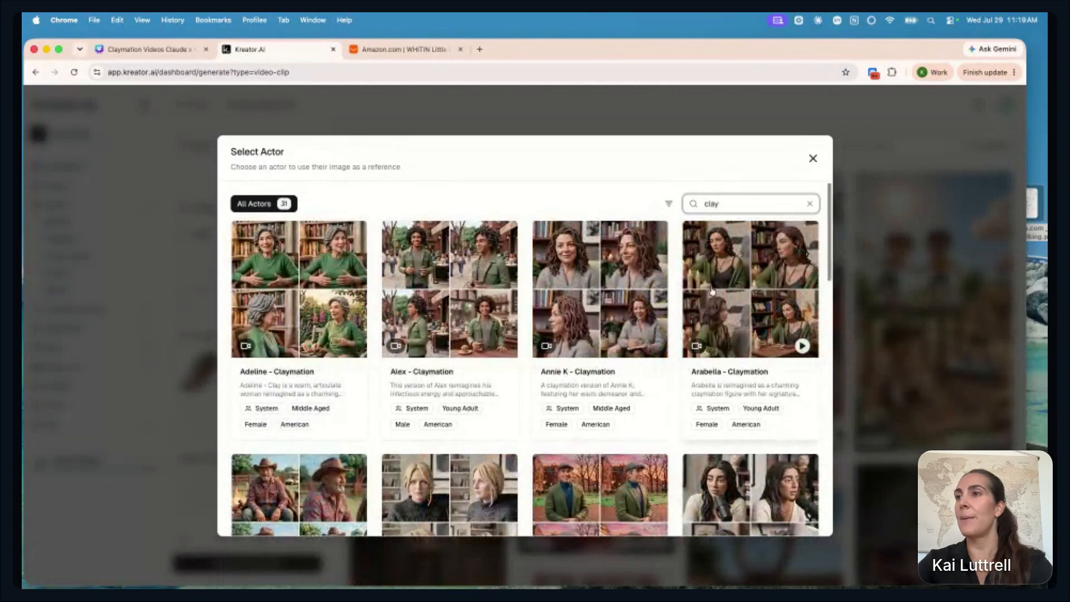
{"action": "scroll", "coordinate": [712, 291], "scroll_direction": "down", "scroll_amount": 3}
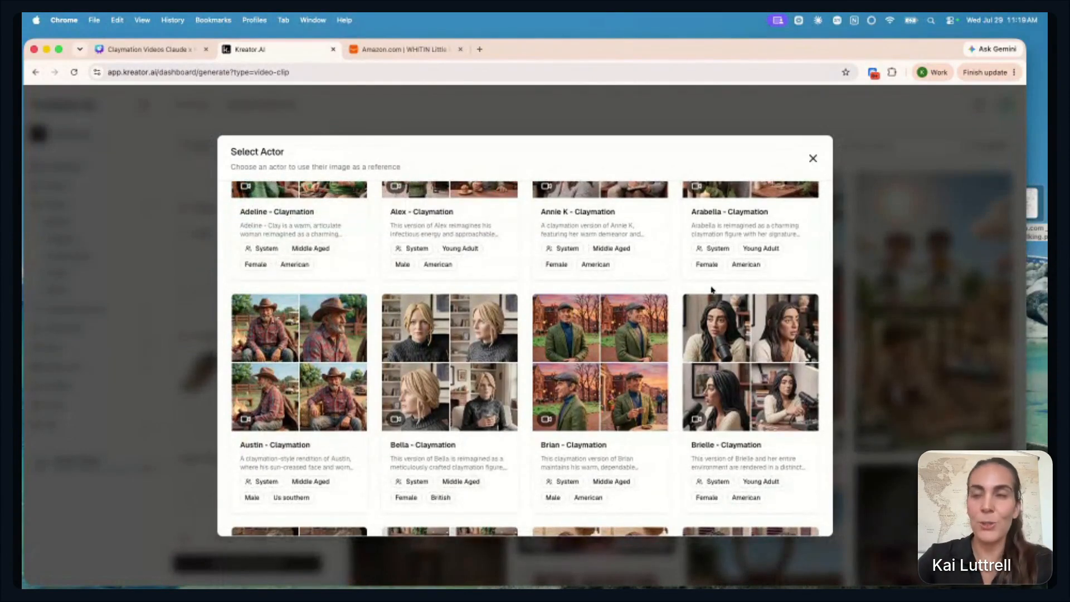
{"action": "scroll", "coordinate": [713, 315], "scroll_direction": "down", "scroll_amount": 3}
{"action": "scroll", "coordinate": [713, 329], "scroll_direction": "down", "scroll_amount": 4}
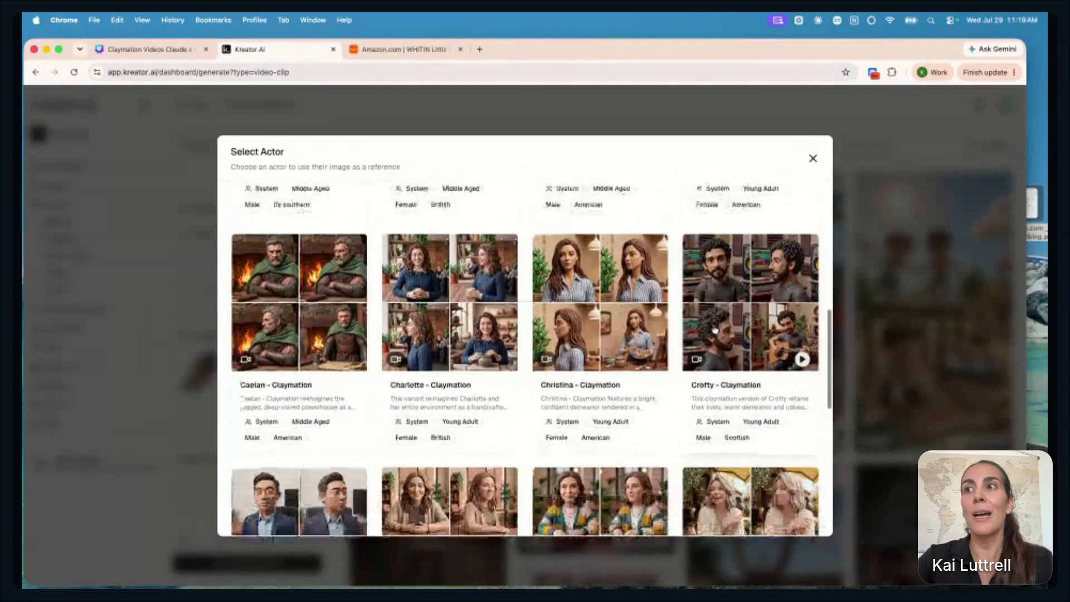
{"action": "left_click", "coordinate": [813, 159]}
Set the video clip's duration to 10 seconds
{"action": "scroll", "coordinate": [317, 442], "scroll_direction": "down", "scroll_amount": 5}
{"action": "scroll", "coordinate": [320, 448], "scroll_direction": "down", "scroll_amount": 2}
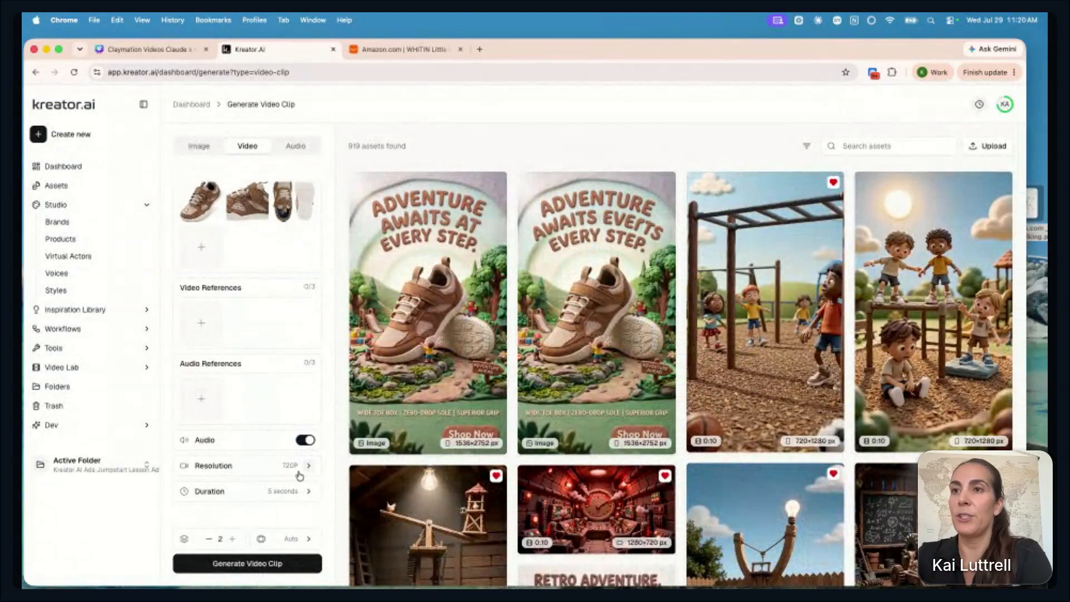
{"action": "left_click", "coordinate": [299, 499]}
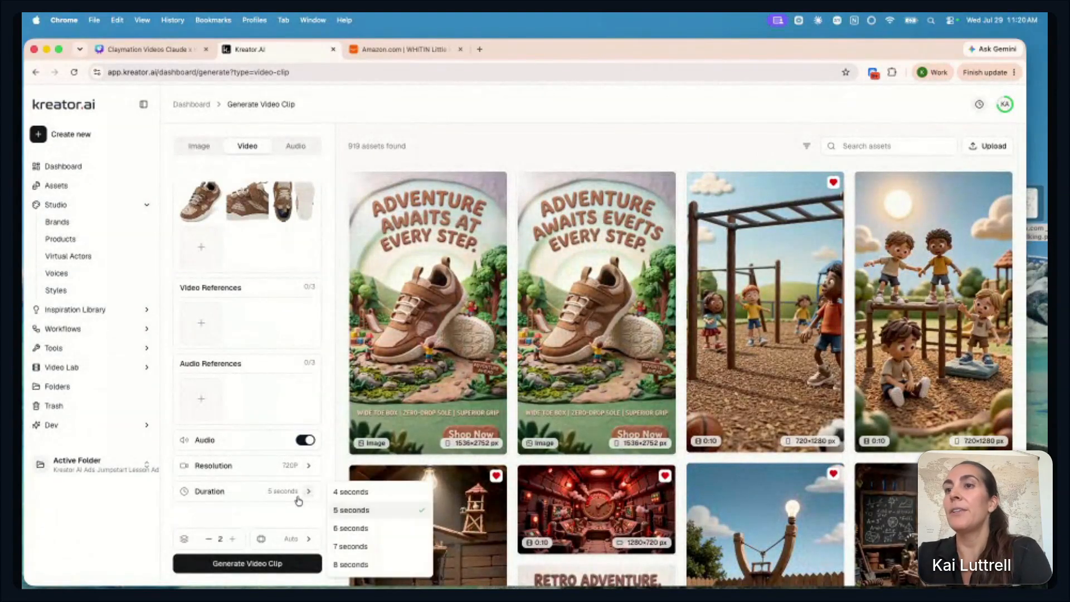
{"action": "scroll", "coordinate": [352, 539], "scroll_direction": "down", "scroll_amount": 3}
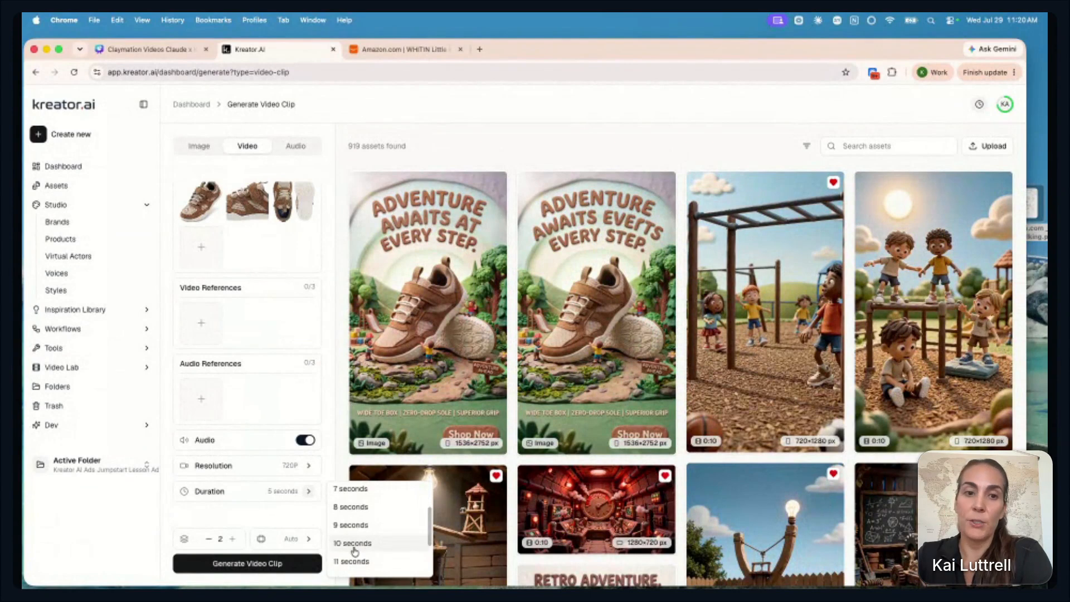
{"action": "left_click", "coordinate": [353, 544]}
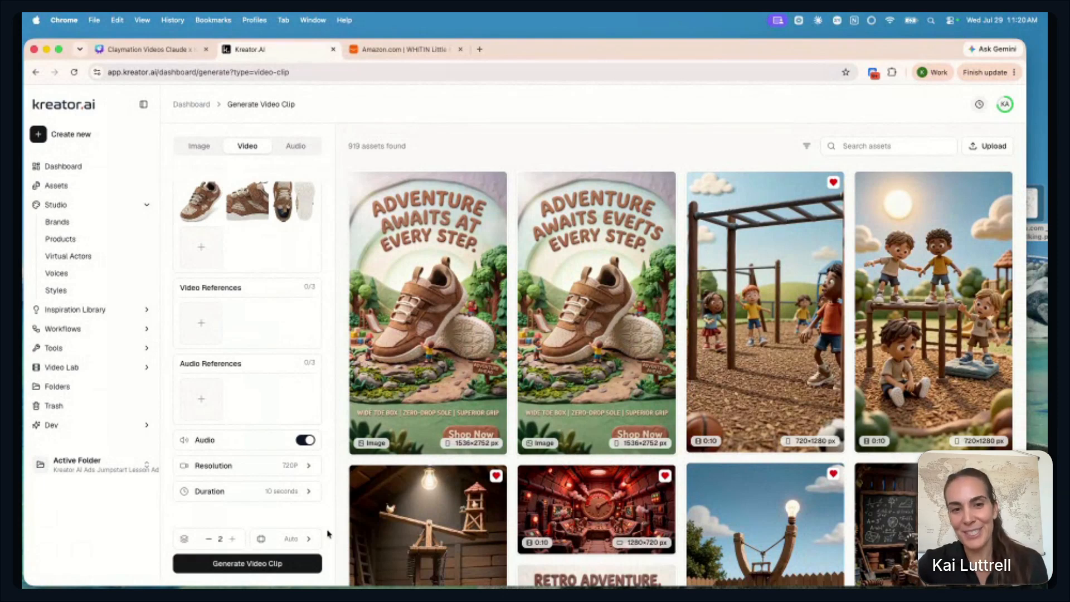
Set the video clip's aspect ratio to 9:16
{"action": "left_click", "coordinate": [294, 538]}
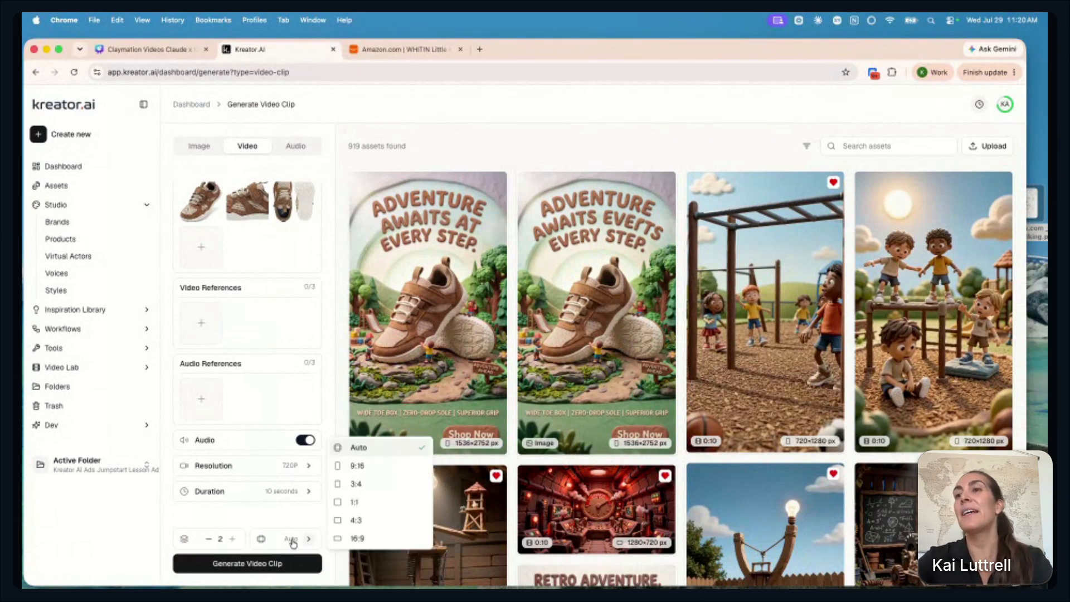
{"action": "left_click", "coordinate": [375, 475]}
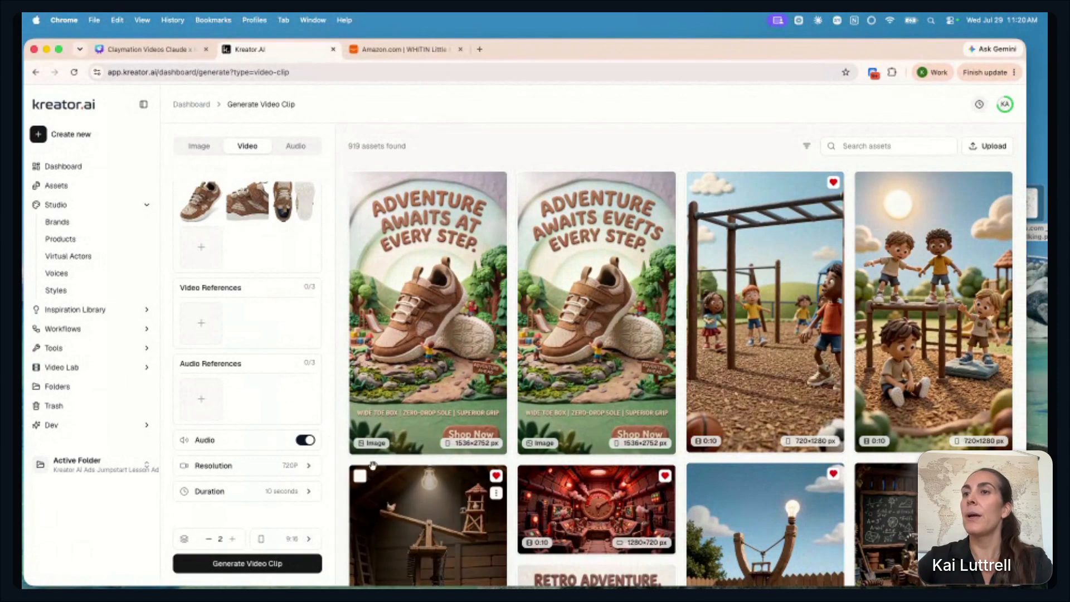
{"action": "left_click", "coordinate": [294, 539]}
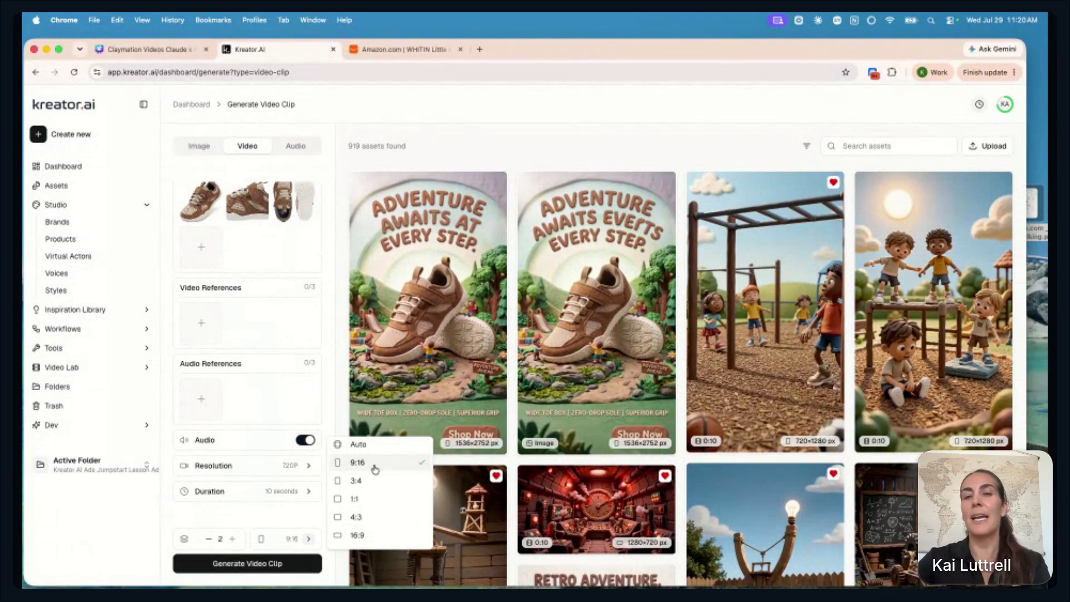
{"action": "left_click", "coordinate": [311, 527]}
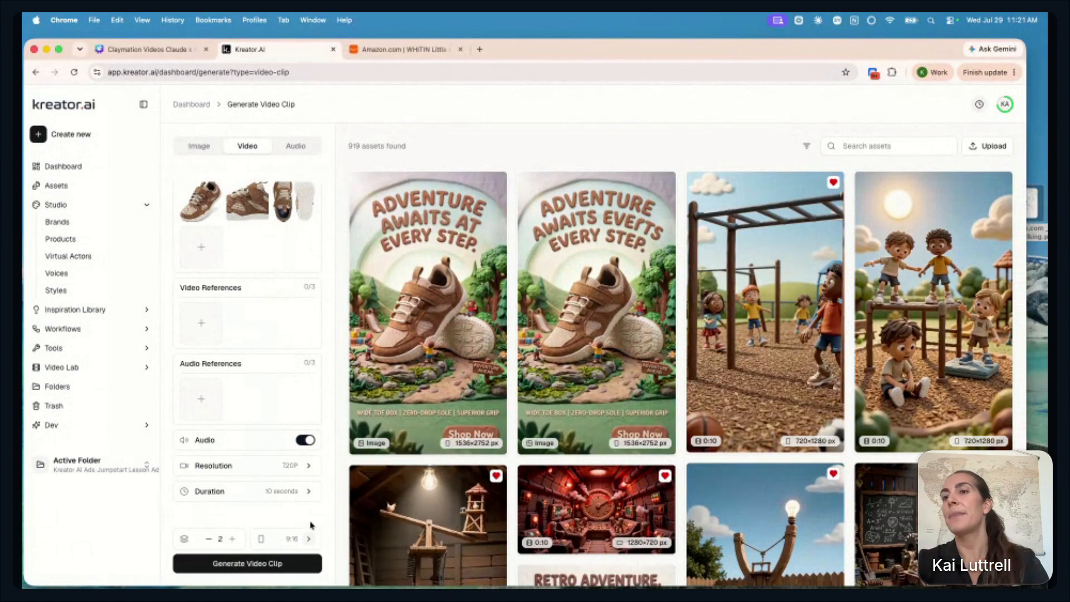
Check the video description and image references, and generate two video clips
{"action": "scroll", "coordinate": [286, 496], "scroll_direction": "up", "scroll_amount": 5}
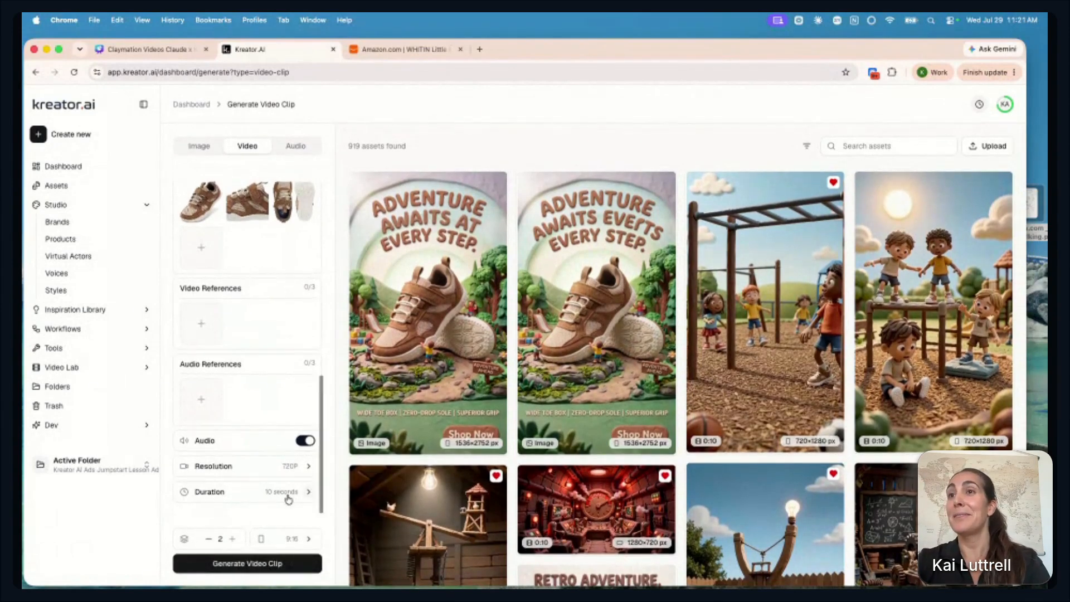
{"action": "scroll", "coordinate": [287, 497], "scroll_direction": "up", "scroll_amount": 3}
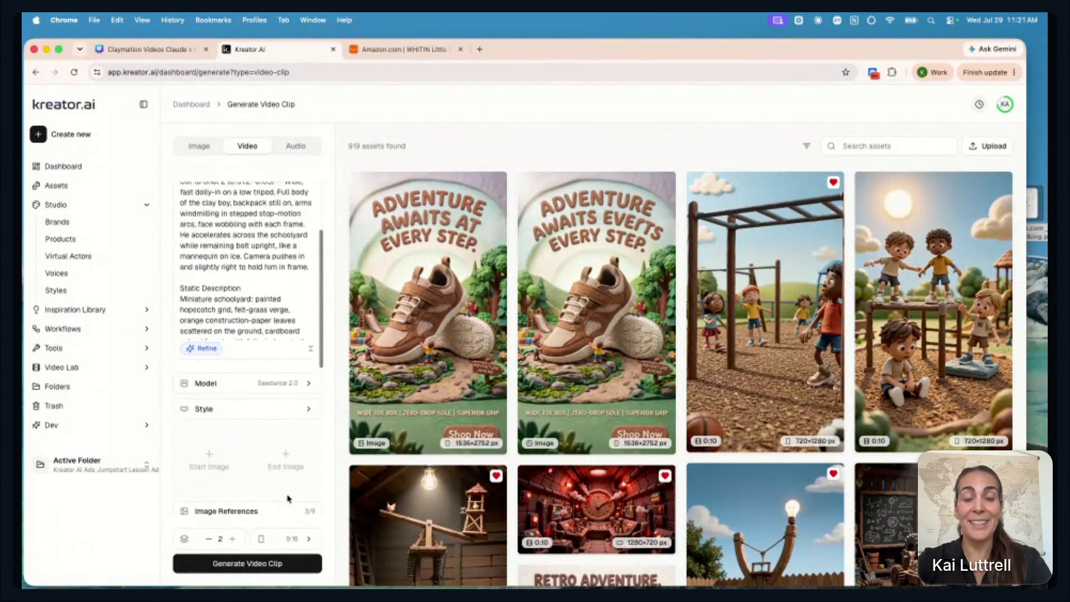
{"action": "scroll", "coordinate": [287, 497], "scroll_direction": "down", "scroll_amount": 10}
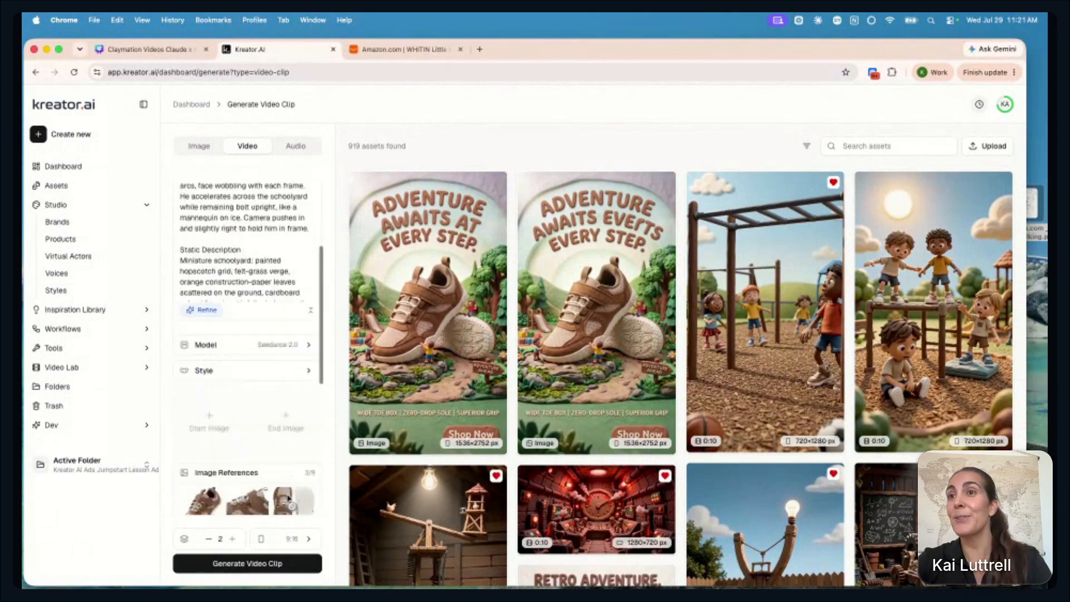
{"action": "left_click", "coordinate": [250, 566]}
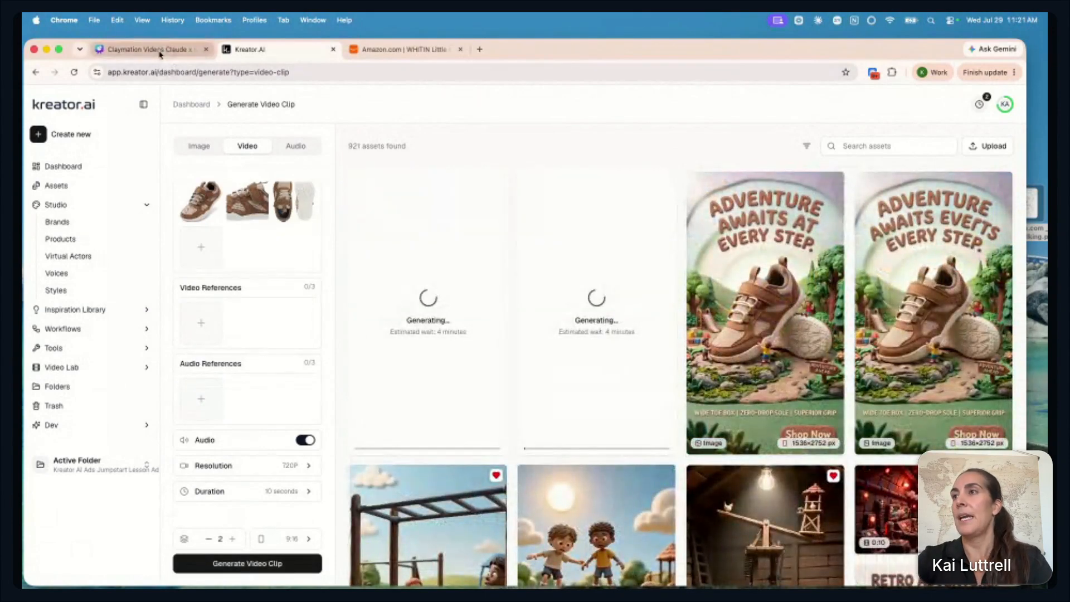
Switch to the Canva claymation presentation and advance past "Bring It Into Kreator" to the "Because Generation Can Take 5ish Minutes..." slide
{"action": "left_click", "coordinate": [160, 54]}
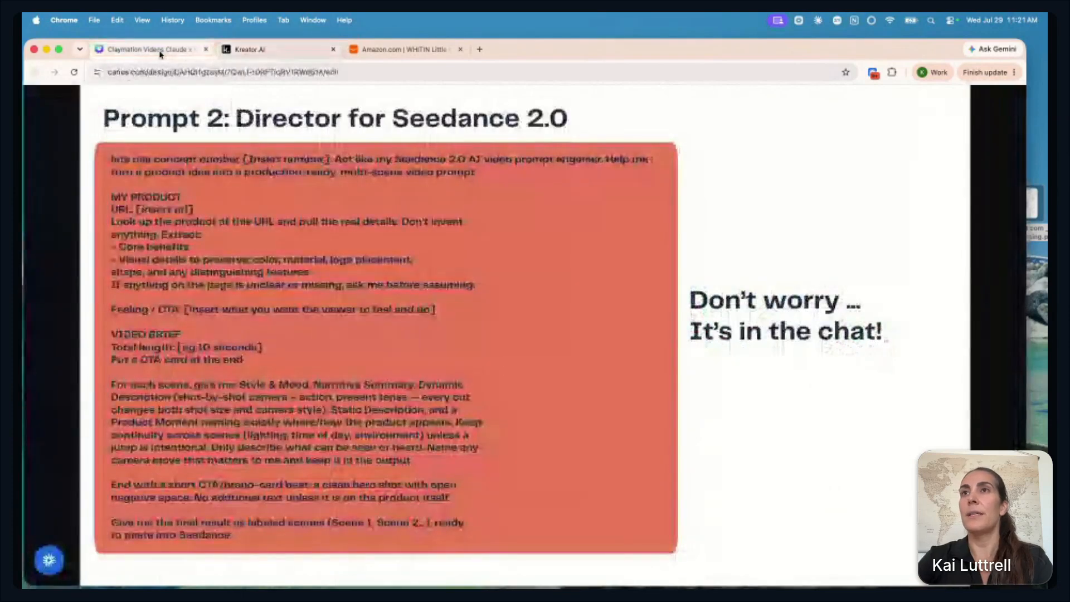
{"action": "key", "text": "Right"}
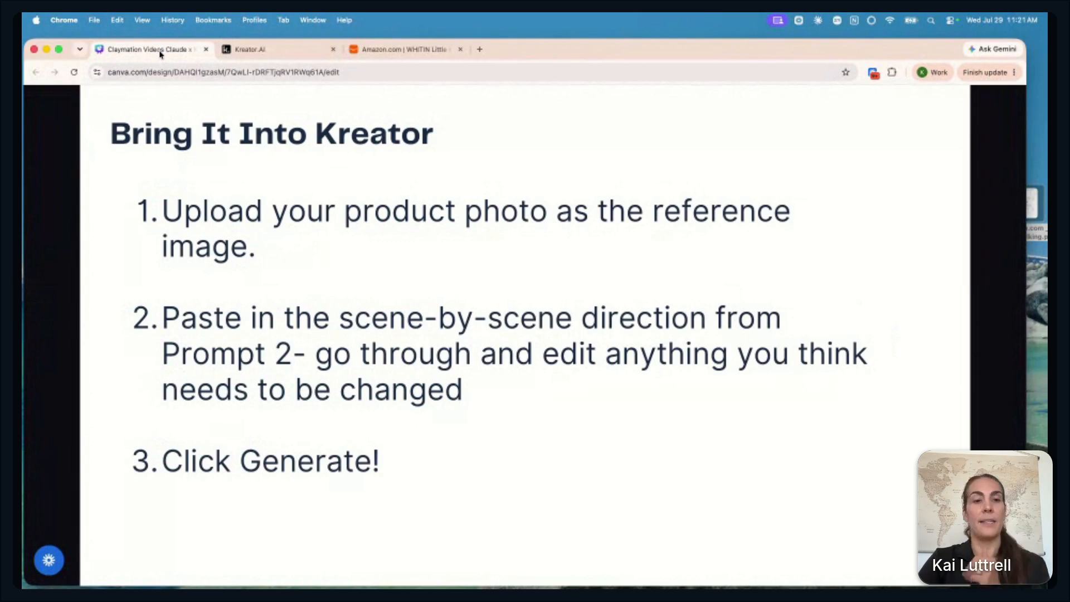
{"action": "key", "text": "Right"}
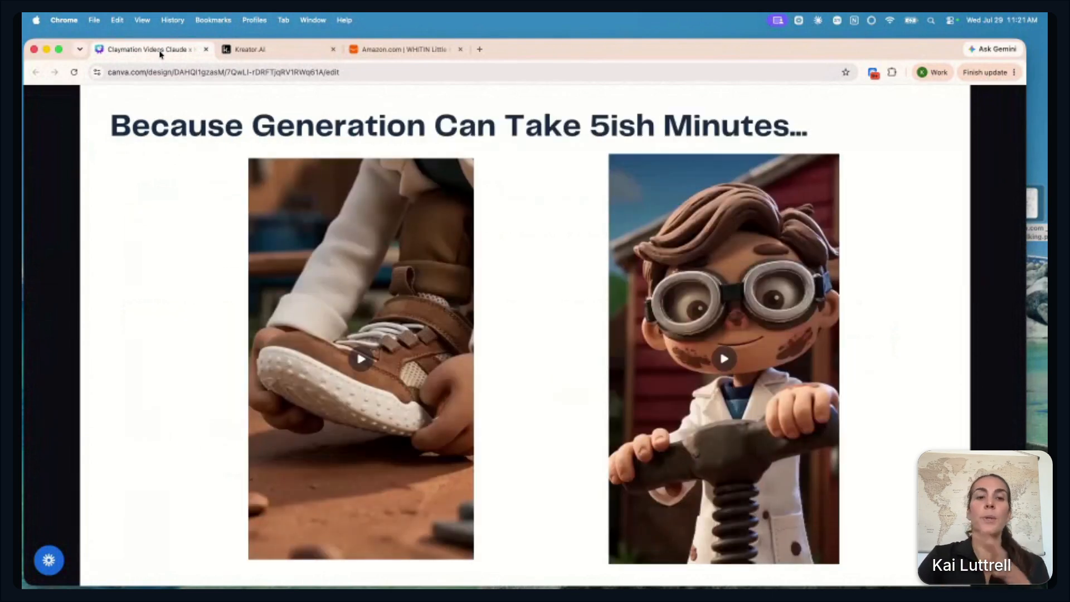
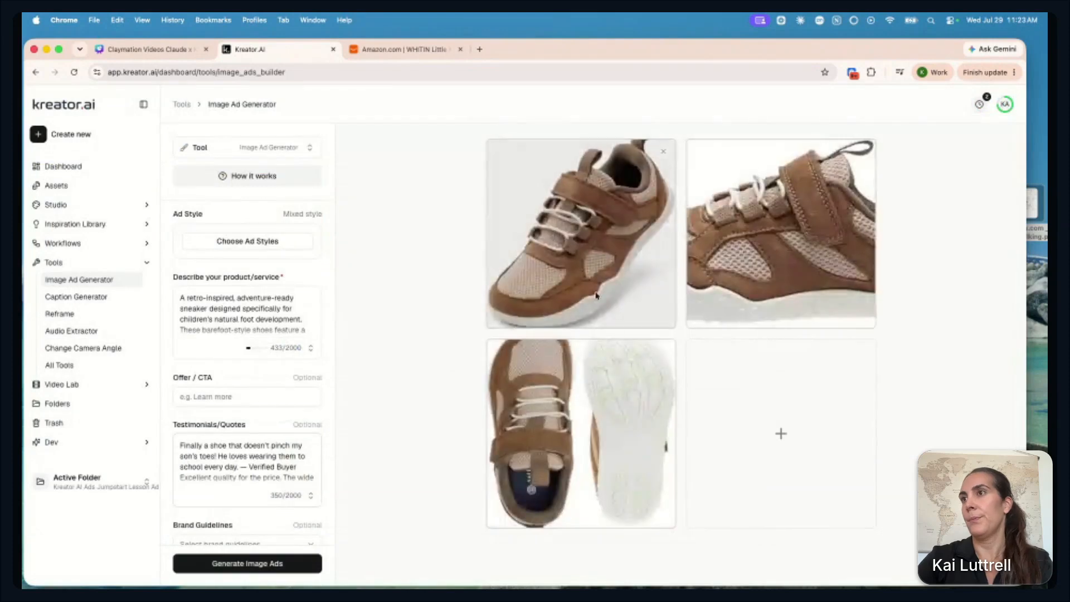
Choose the Lifestyle and Product Hero ad styles for the sneaker image ad
{"action": "scroll", "coordinate": [281, 360], "scroll_direction": "down", "scroll_amount": 1}
{"action": "scroll", "coordinate": [280, 358], "scroll_direction": "down", "scroll_amount": 2}
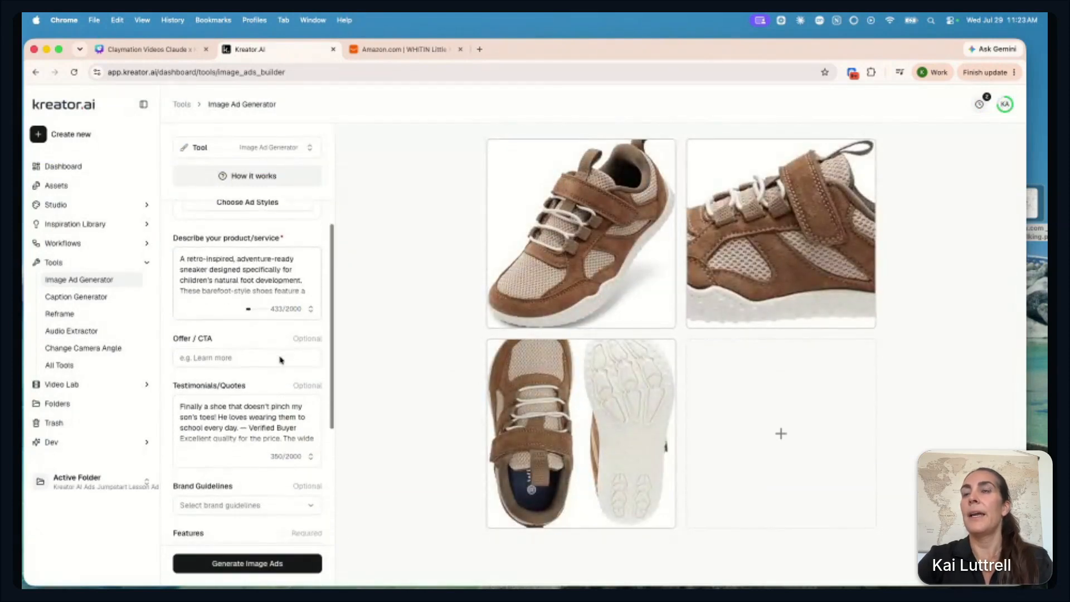
{"action": "scroll", "coordinate": [280, 346], "scroll_direction": "up", "scroll_amount": 3}
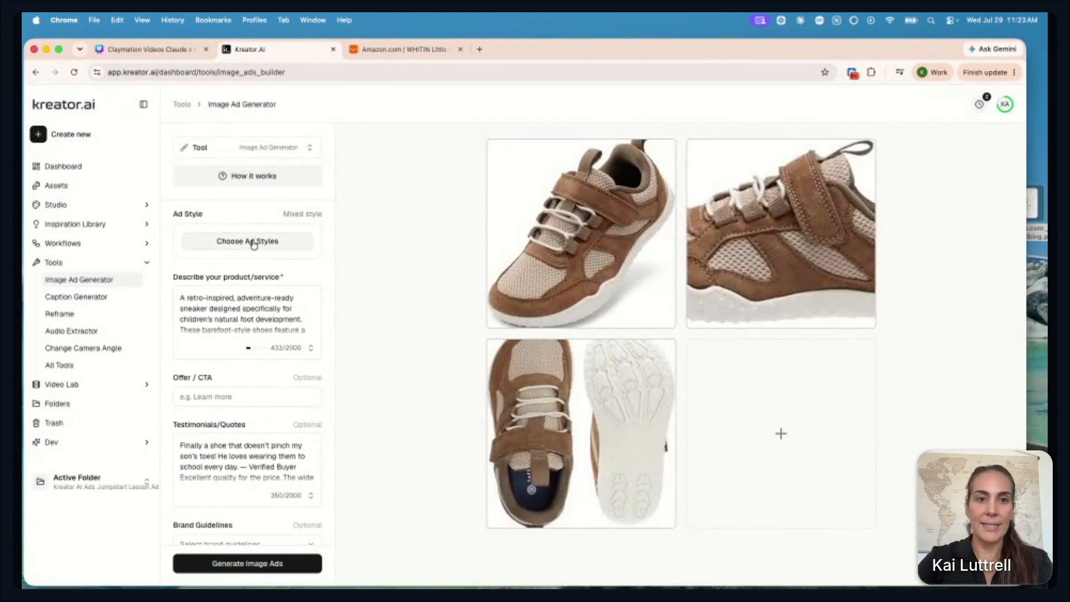
{"action": "left_click", "coordinate": [254, 244]}
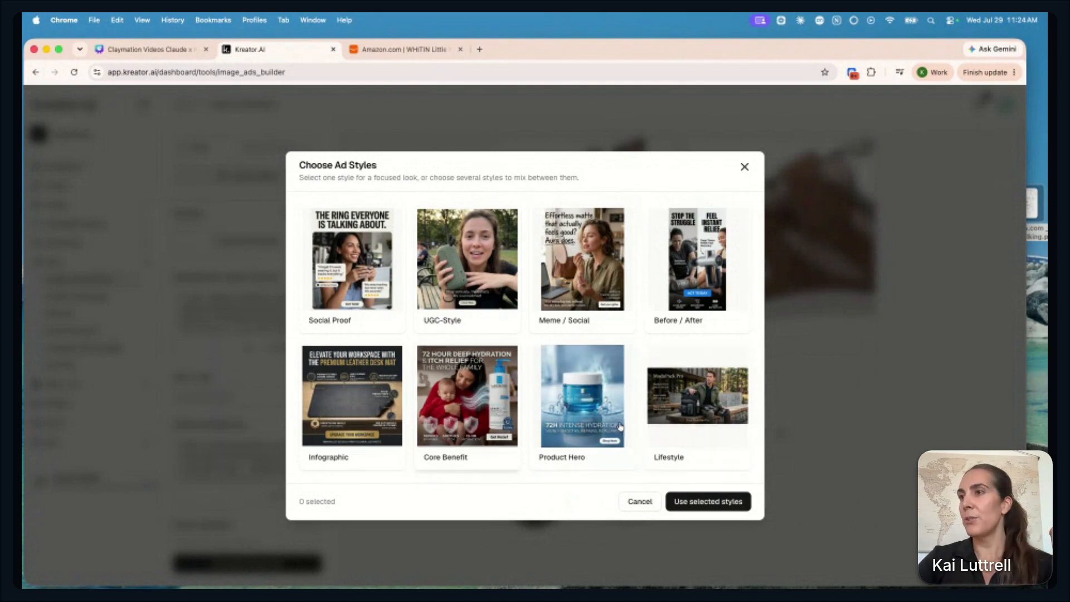
{"action": "left_click", "coordinate": [705, 422]}
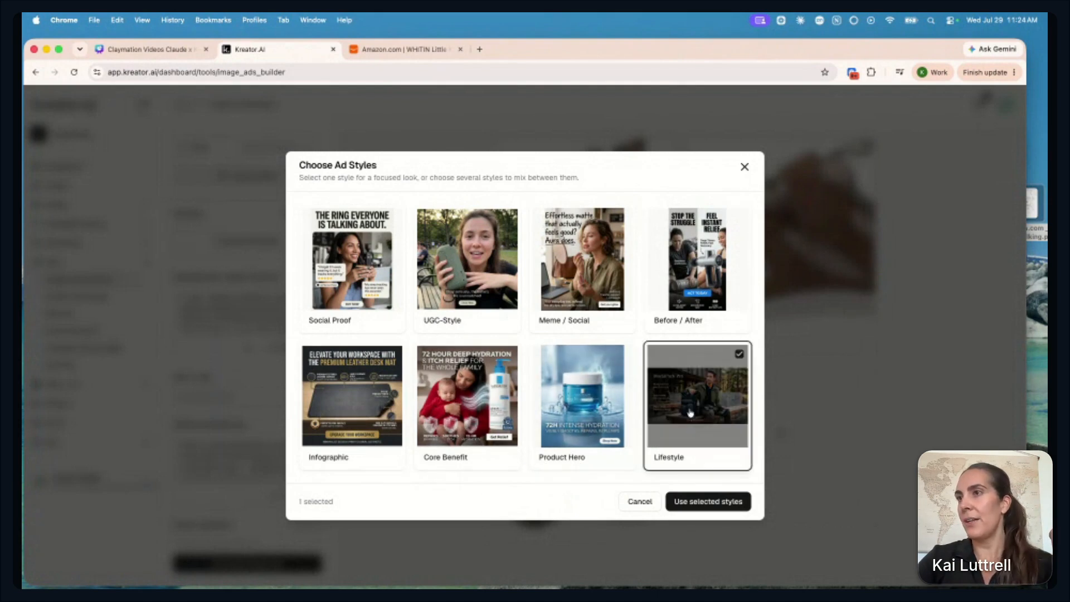
{"action": "left_click", "coordinate": [585, 396]}
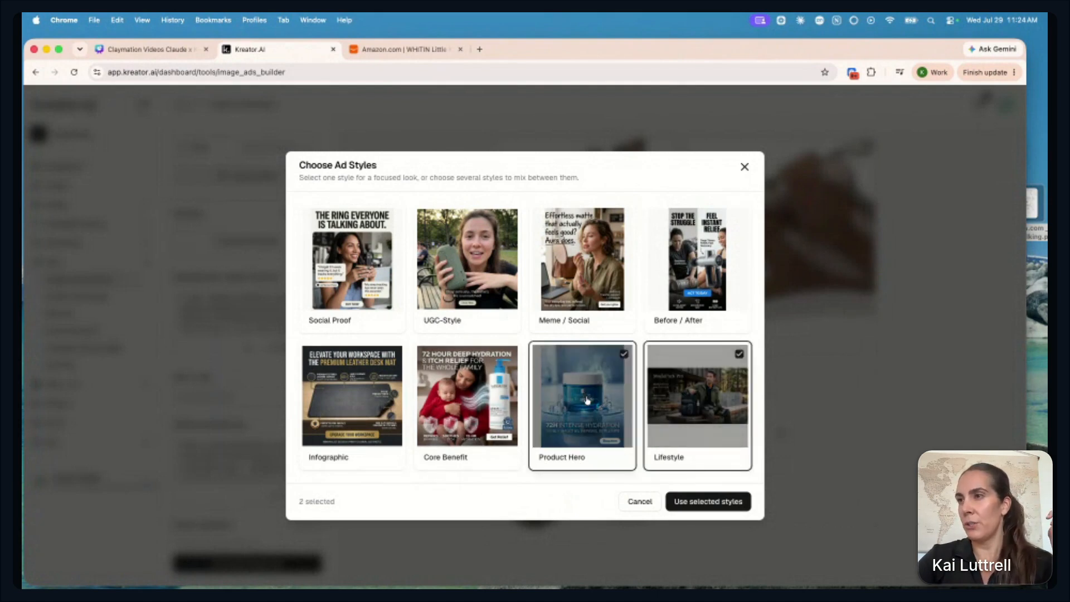
{"action": "left_click", "coordinate": [722, 510]}
Review the image ad's product description, testimonials, brand guidelines, custom instructions, features, and output count and aspect ratio settings
{"action": "scroll", "coordinate": [241, 329], "scroll_direction": "down", "scroll_amount": 2}
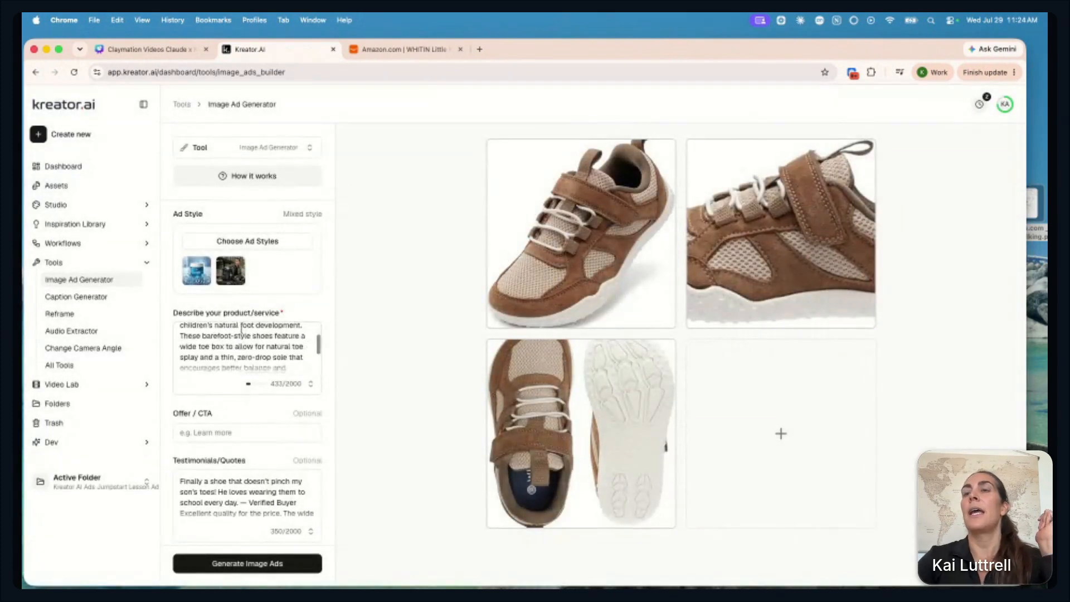
{"action": "scroll", "coordinate": [241, 329], "scroll_direction": "down", "scroll_amount": 3}
{"action": "scroll", "coordinate": [312, 315], "scroll_direction": "down", "scroll_amount": 1}
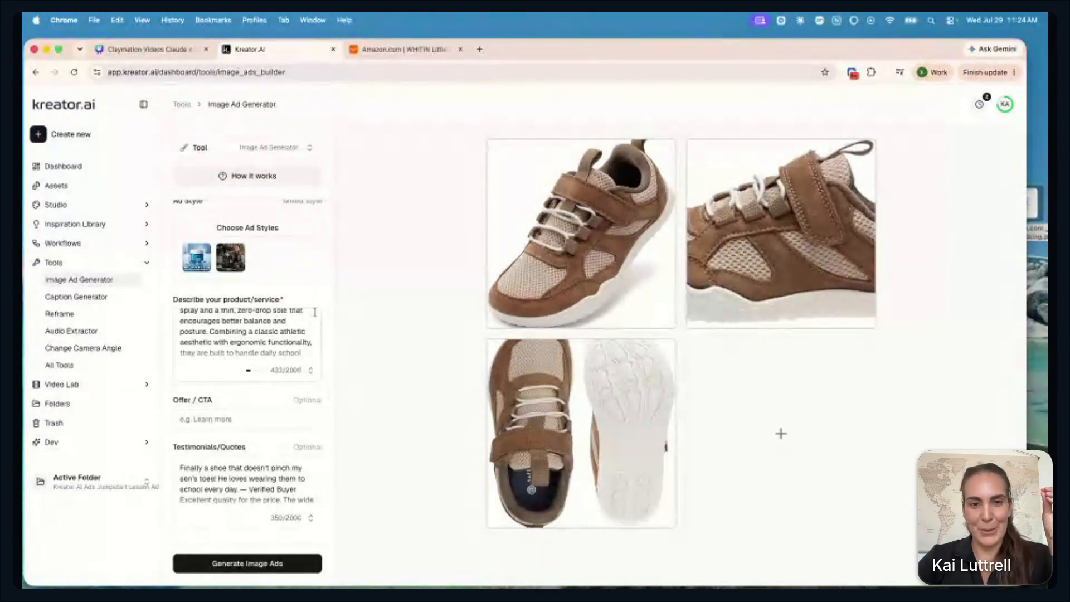
{"action": "scroll", "coordinate": [325, 369], "scroll_direction": "down", "scroll_amount": 2}
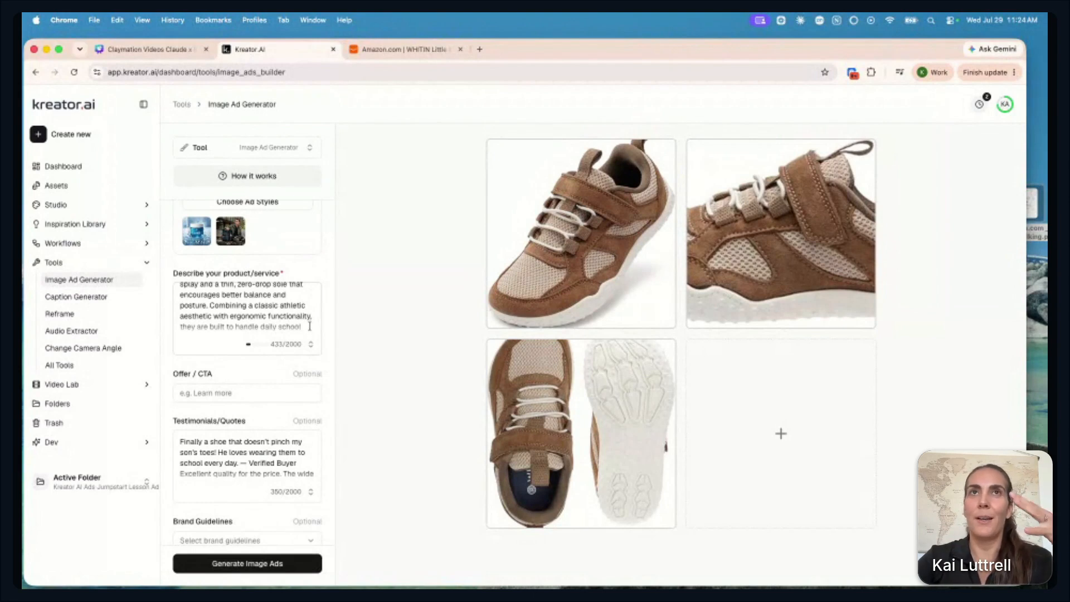
{"action": "scroll", "coordinate": [309, 326], "scroll_direction": "down", "scroll_amount": 2}
{"action": "scroll", "coordinate": [304, 409], "scroll_direction": "down", "scroll_amount": 3}
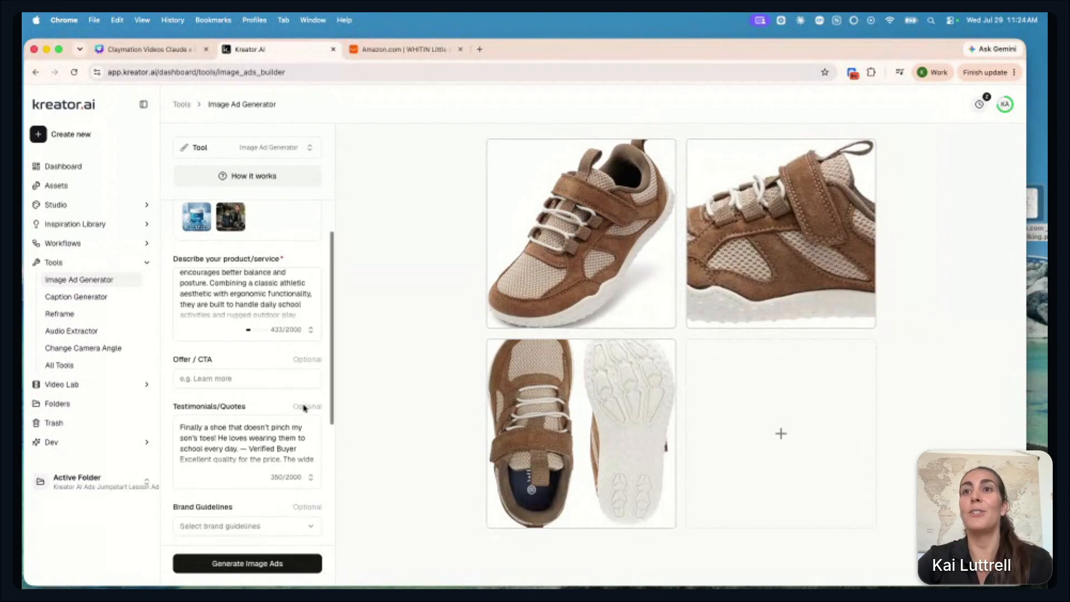
{"action": "scroll", "coordinate": [304, 412], "scroll_direction": "down", "scroll_amount": 2}
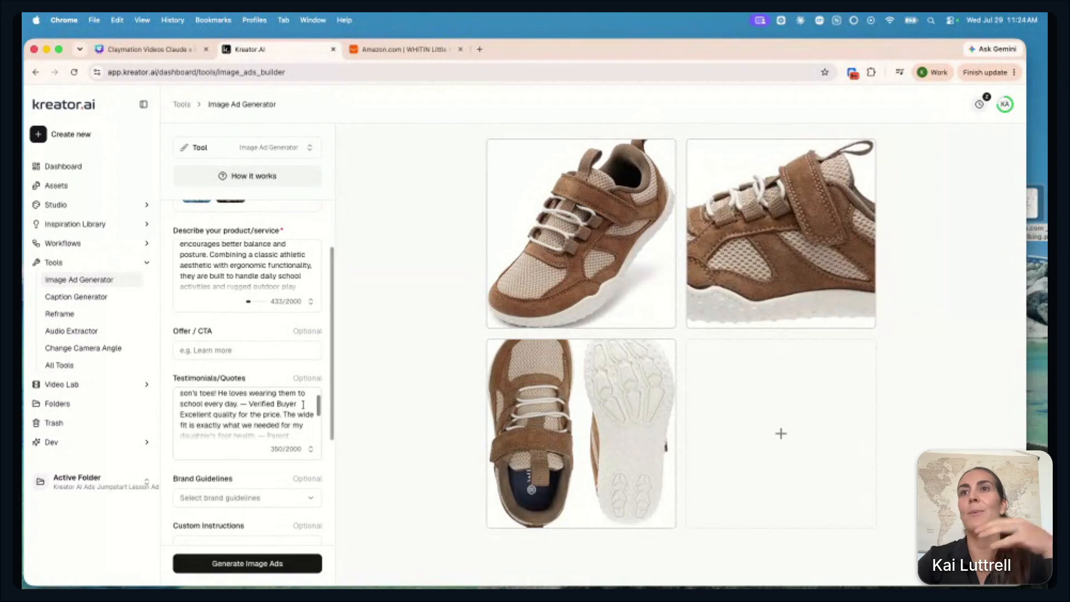
{"action": "scroll", "coordinate": [322, 426], "scroll_direction": "down", "scroll_amount": 5}
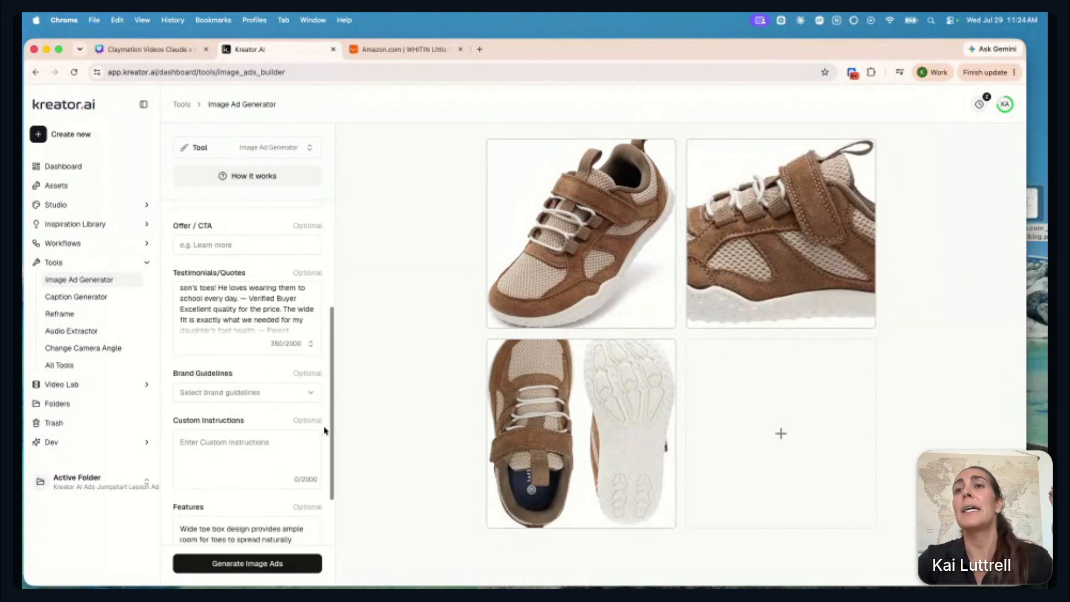
{"action": "scroll", "coordinate": [321, 368], "scroll_direction": "down", "scroll_amount": 2}
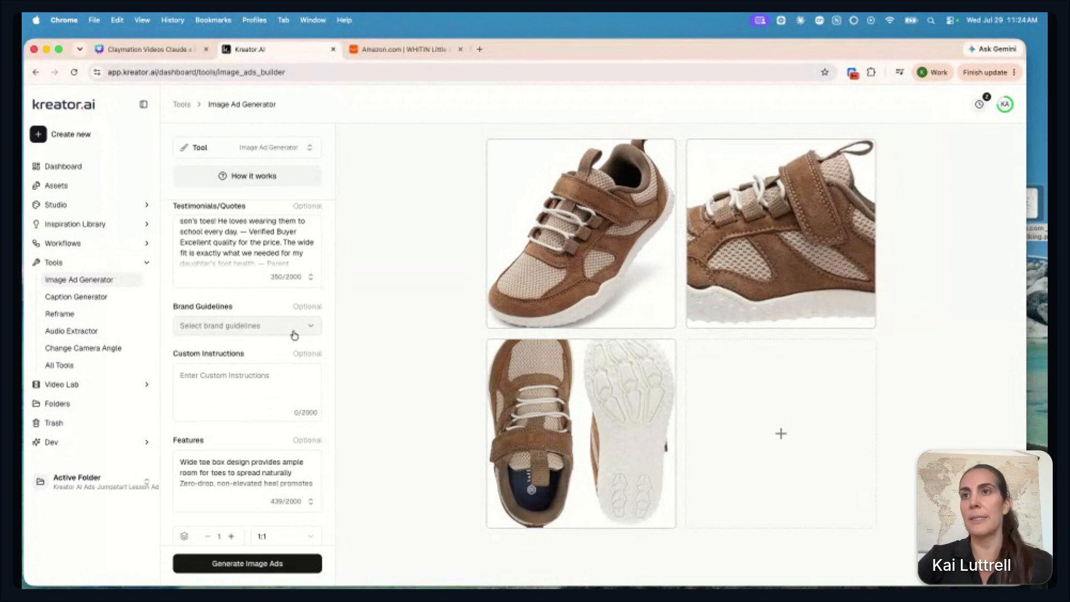
{"action": "scroll", "coordinate": [295, 335], "scroll_direction": "down", "scroll_amount": 1}
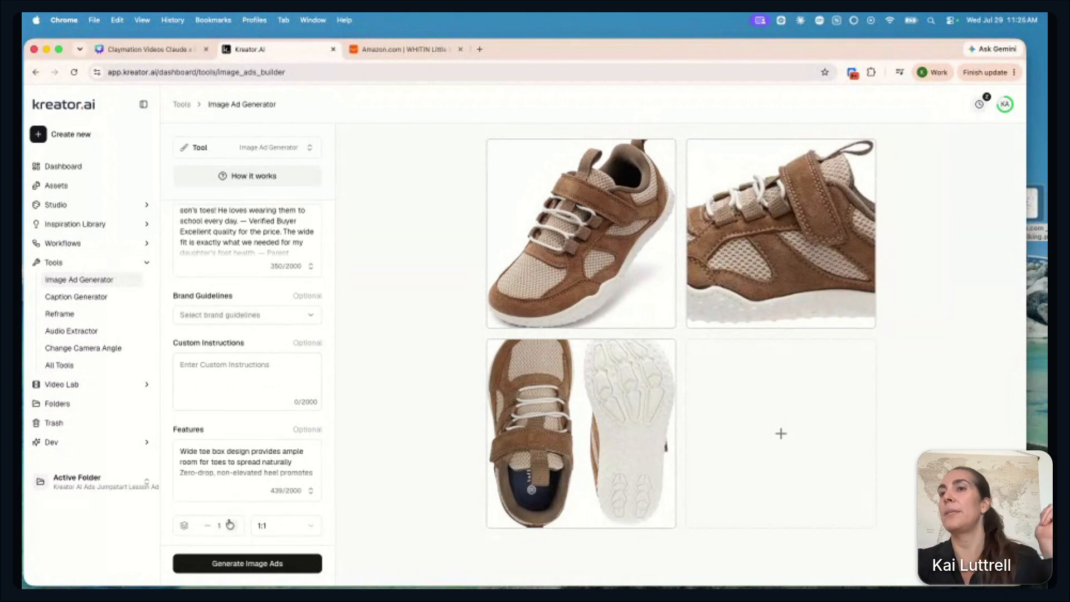
{"action": "scroll", "coordinate": [259, 463], "scroll_direction": "down", "scroll_amount": 1}
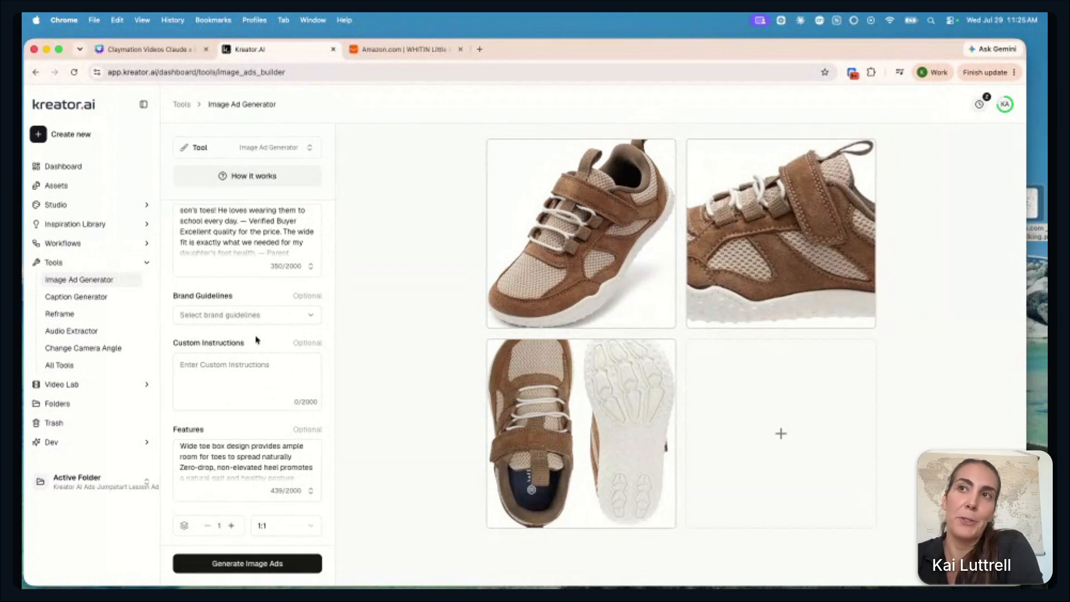
Set the image ad output to 2 images at a 9:16 aspect ratio and generate the ads
{"action": "scroll", "coordinate": [257, 337], "scroll_direction": "up", "scroll_amount": 5}
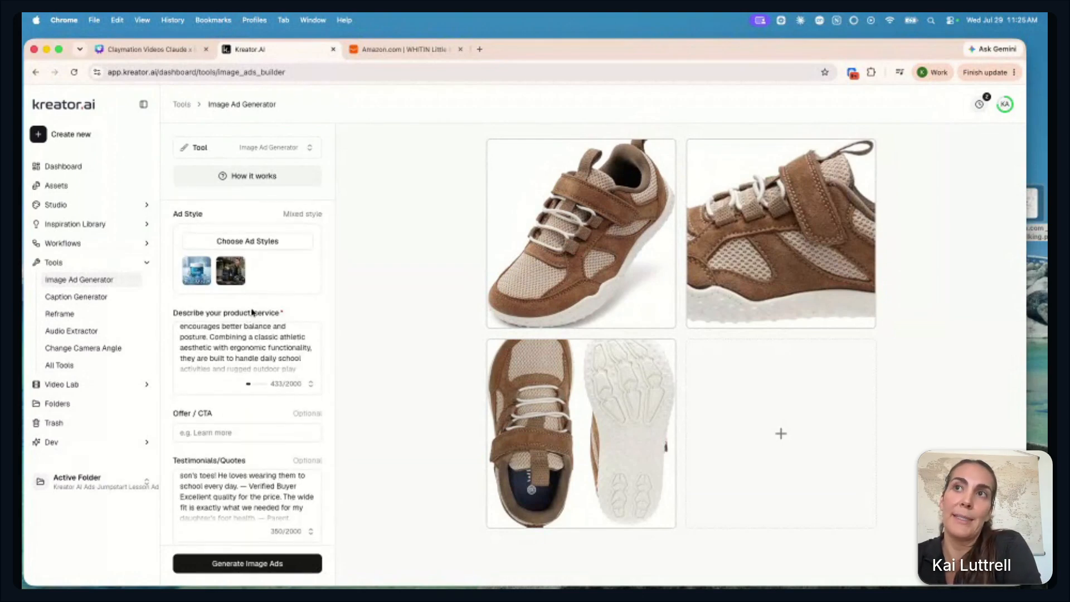
{"action": "scroll", "coordinate": [251, 390], "scroll_direction": "down", "scroll_amount": 5}
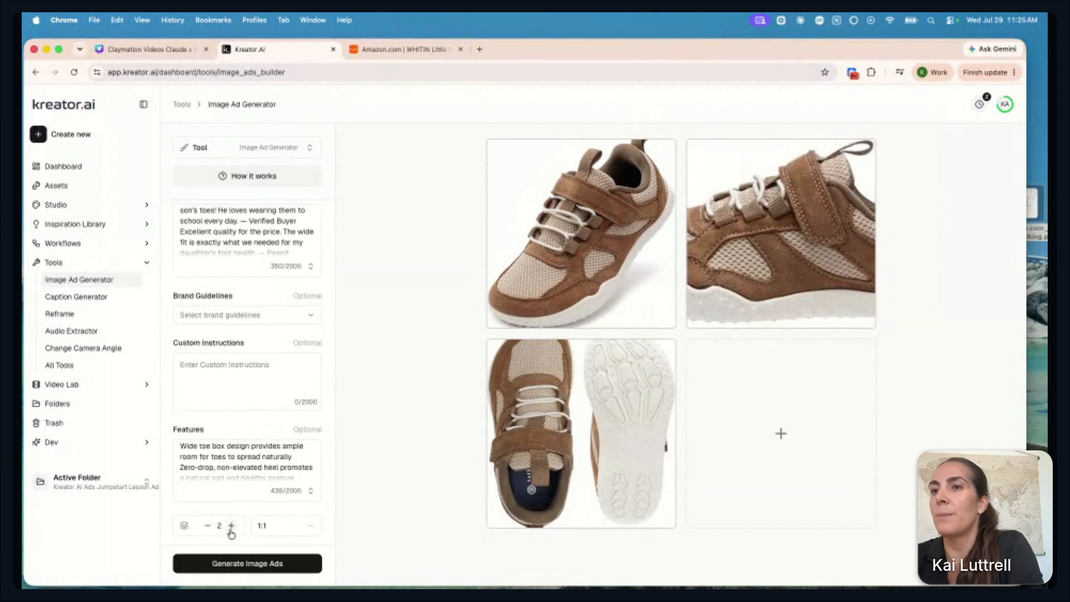
{"action": "left_click", "coordinate": [288, 529]}
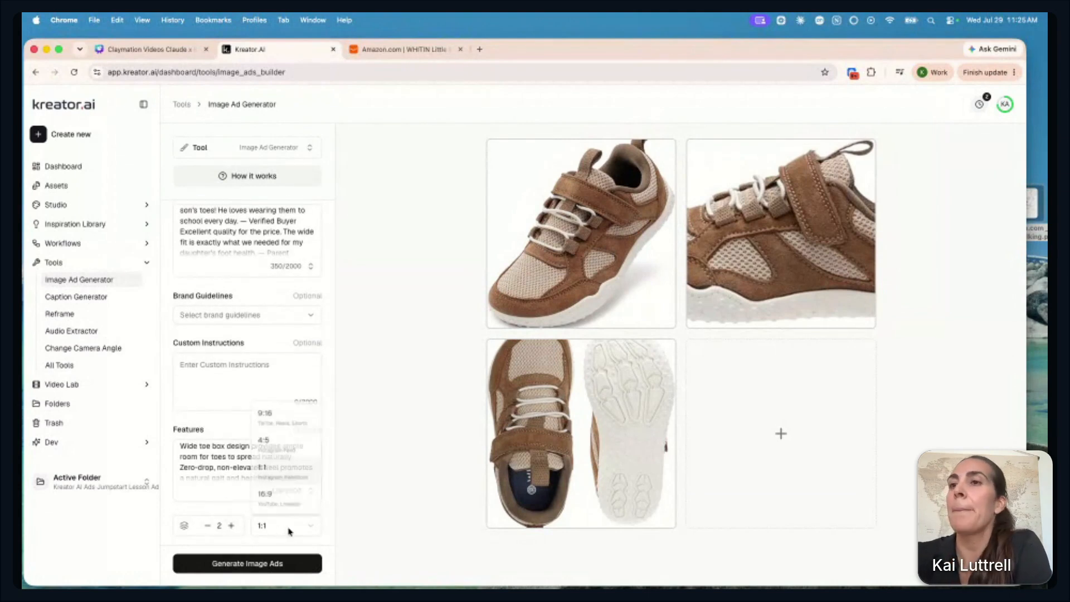
{"action": "left_click", "coordinate": [301, 418]}
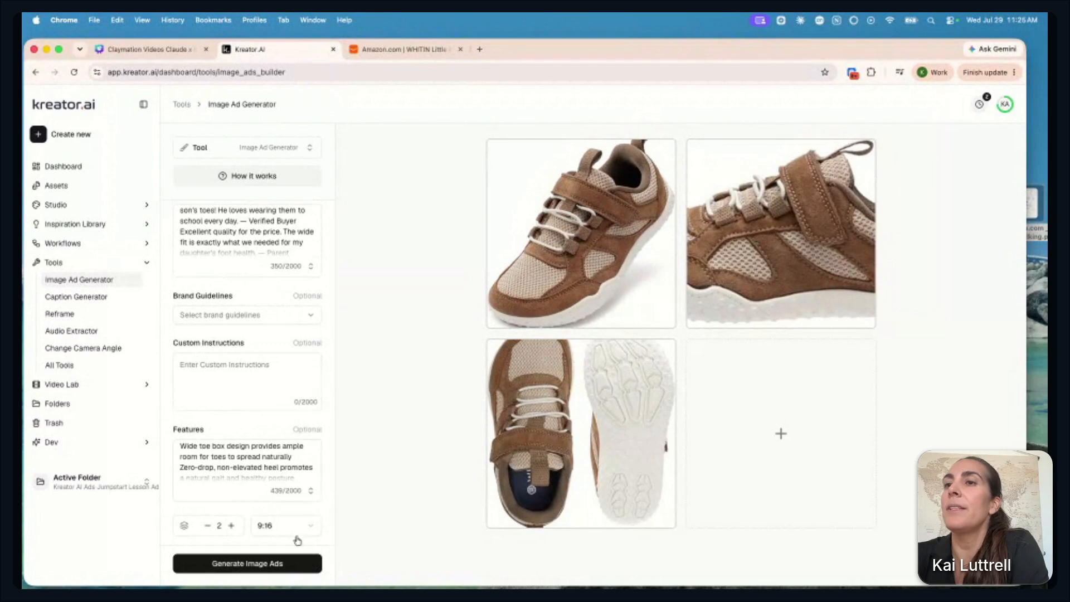
{"action": "left_click", "coordinate": [237, 565]}
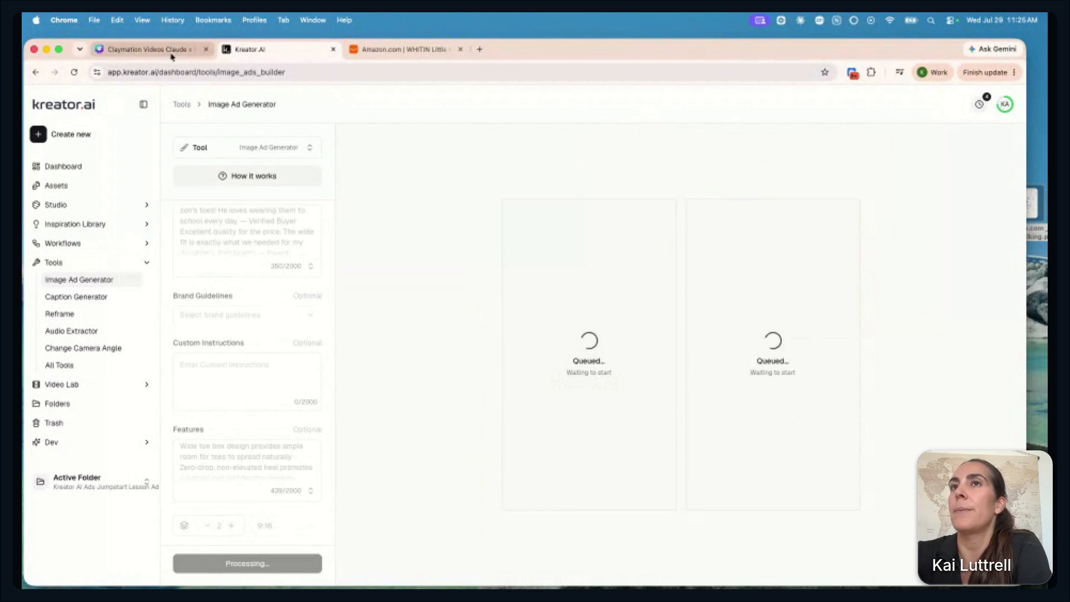
Open Kreator.ai in a new browser tab, log in, and go to the Assets library
{"action": "left_click", "coordinate": [479, 49]}
{"action": "type", "text": "kreat"}
{"action": "key", "text": "Return"}
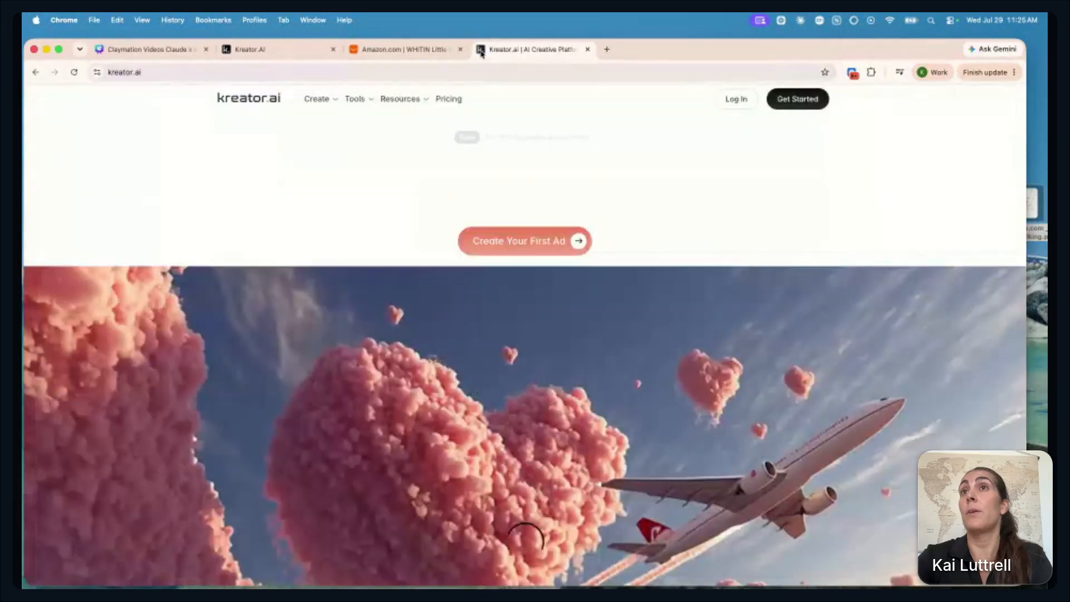
{"action": "left_click", "coordinate": [738, 99]}
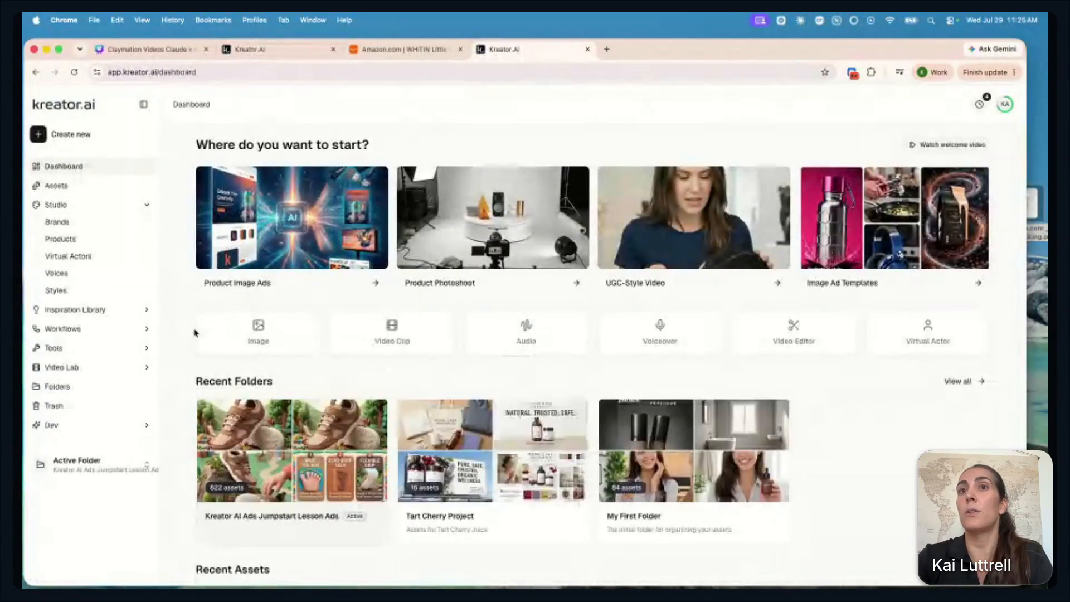
{"action": "left_click", "coordinate": [56, 185]}
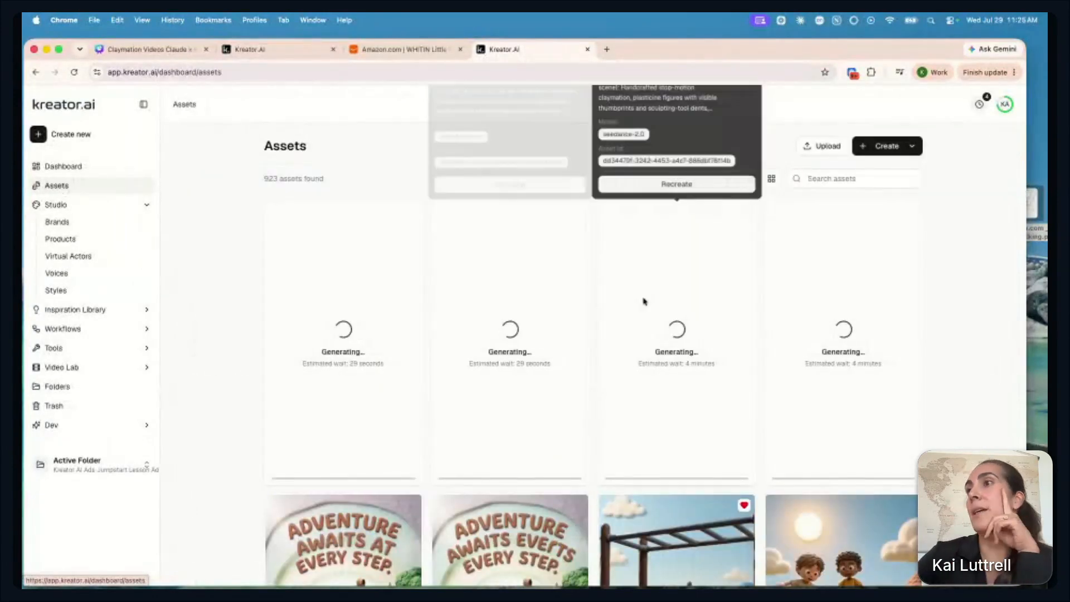
Look through the Assets library, examining the new sneaker image ads and video clips alongside the earlier generated assets
{"action": "scroll", "coordinate": [796, 404], "scroll_direction": "down", "scroll_amount": 3}
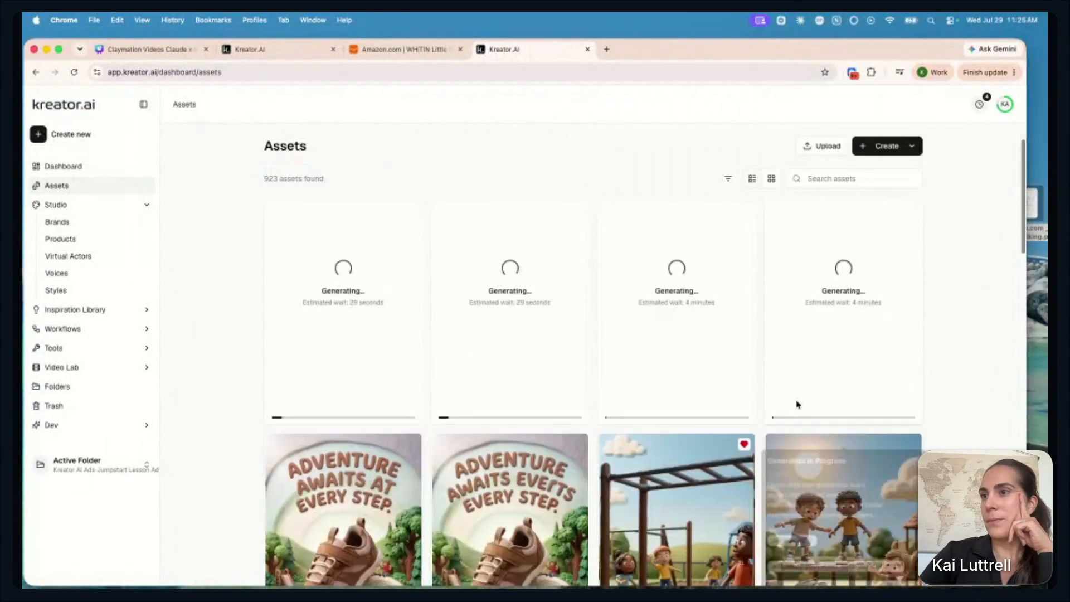
{"action": "scroll", "coordinate": [795, 400], "scroll_direction": "down", "scroll_amount": 10}
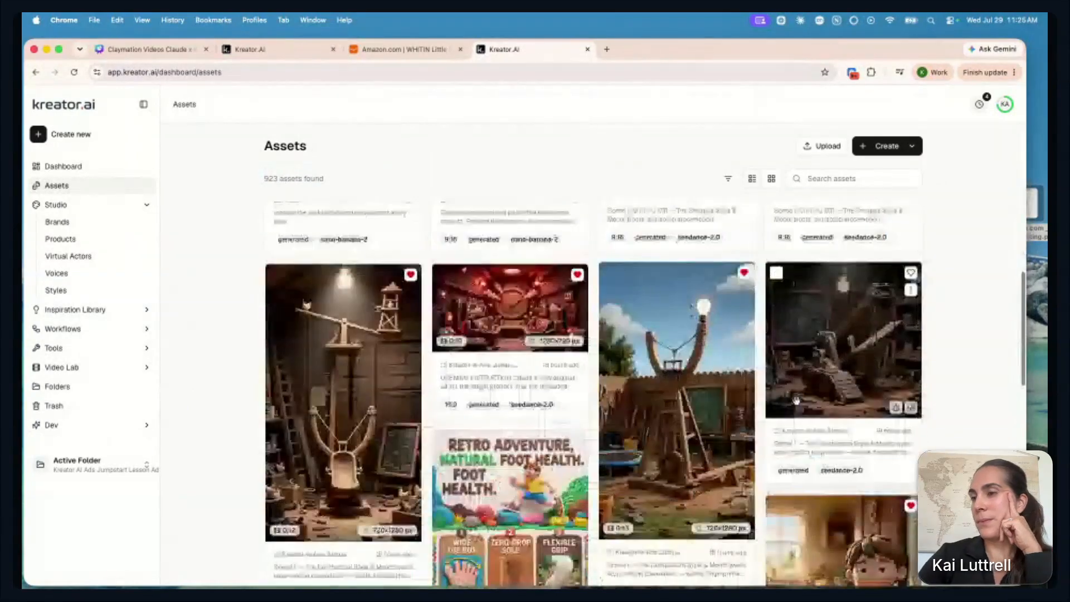
{"action": "scroll", "coordinate": [797, 405], "scroll_direction": "down", "scroll_amount": 10}
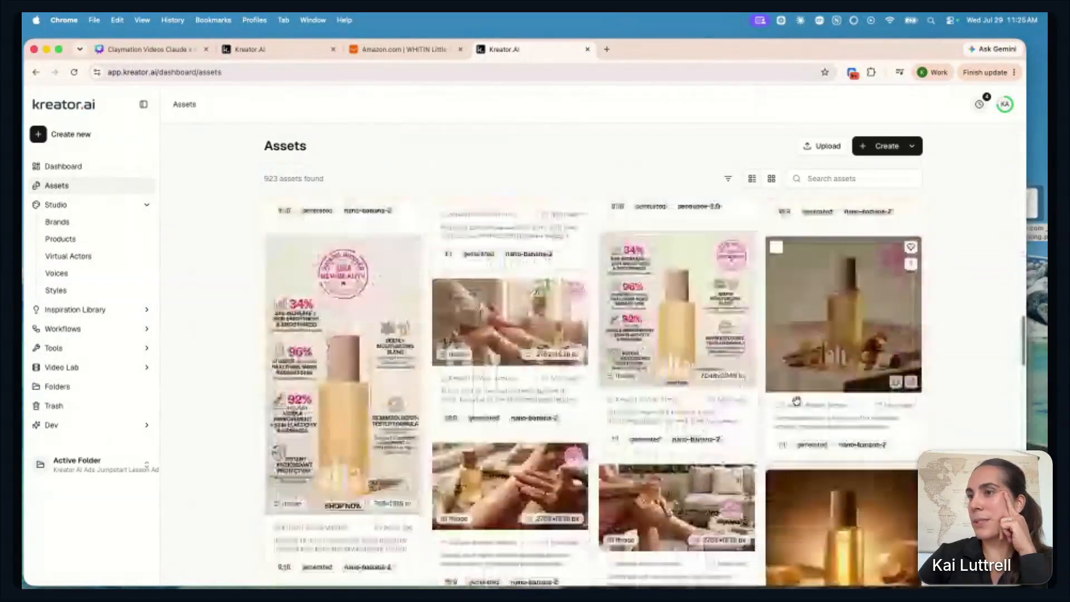
{"action": "scroll", "coordinate": [796, 400], "scroll_direction": "down", "scroll_amount": 10}
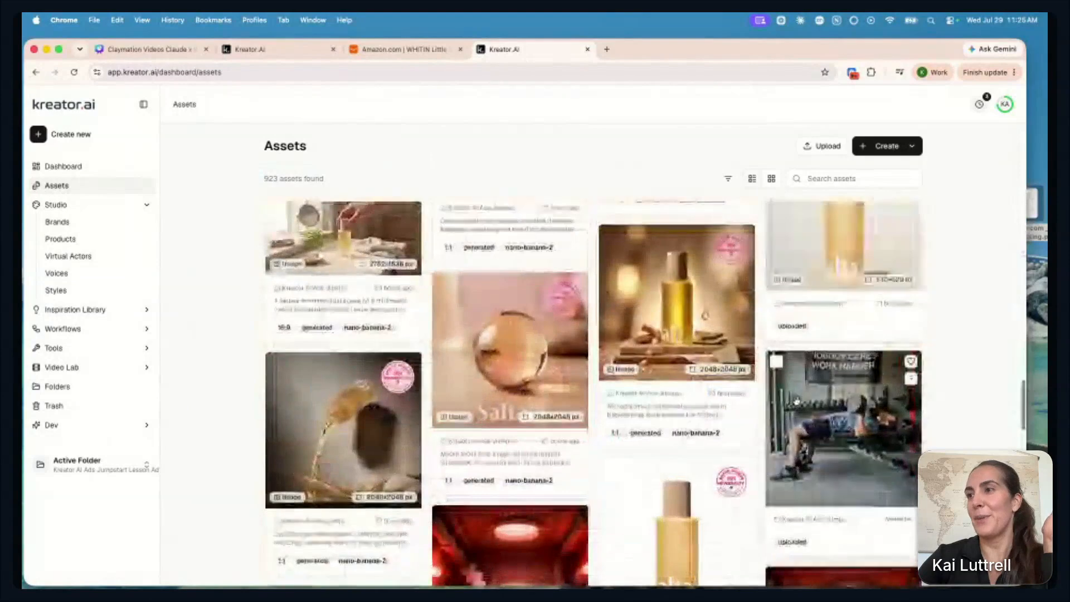
{"action": "scroll", "coordinate": [796, 400], "scroll_direction": "down", "scroll_amount": 5}
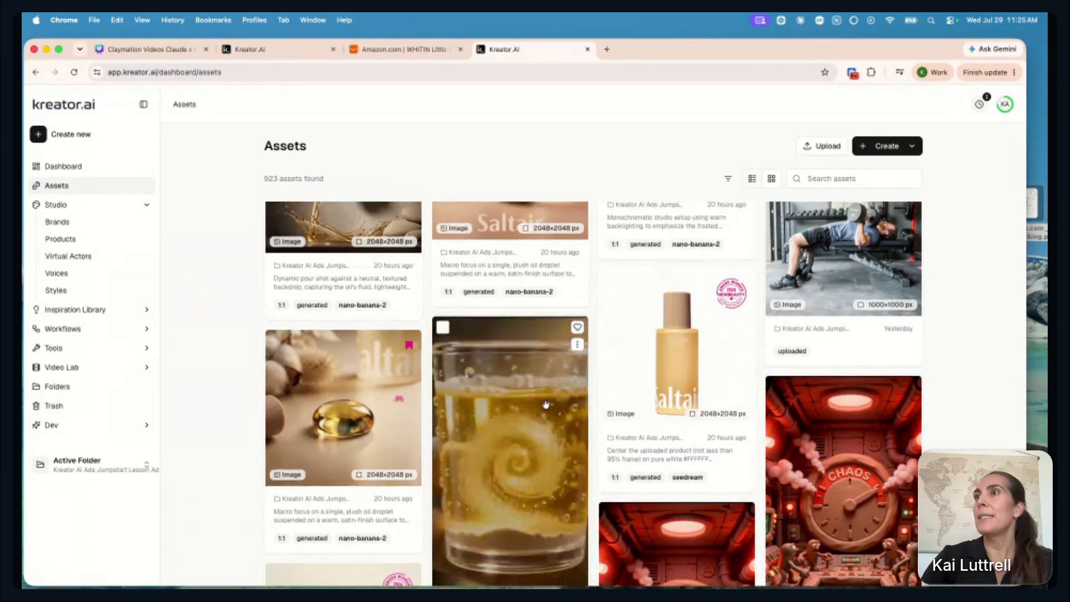
{"action": "scroll", "coordinate": [545, 403], "scroll_direction": "down", "scroll_amount": 5}
{"action": "scroll", "coordinate": [546, 404], "scroll_direction": "up", "scroll_amount": 15}
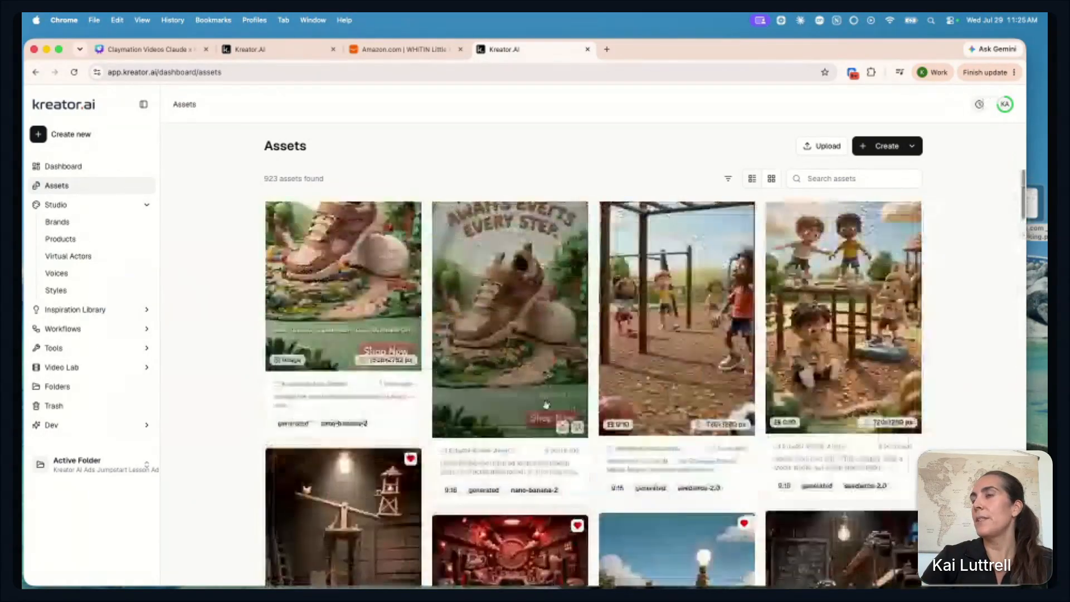
{"action": "scroll", "coordinate": [546, 406], "scroll_direction": "down", "scroll_amount": 4}
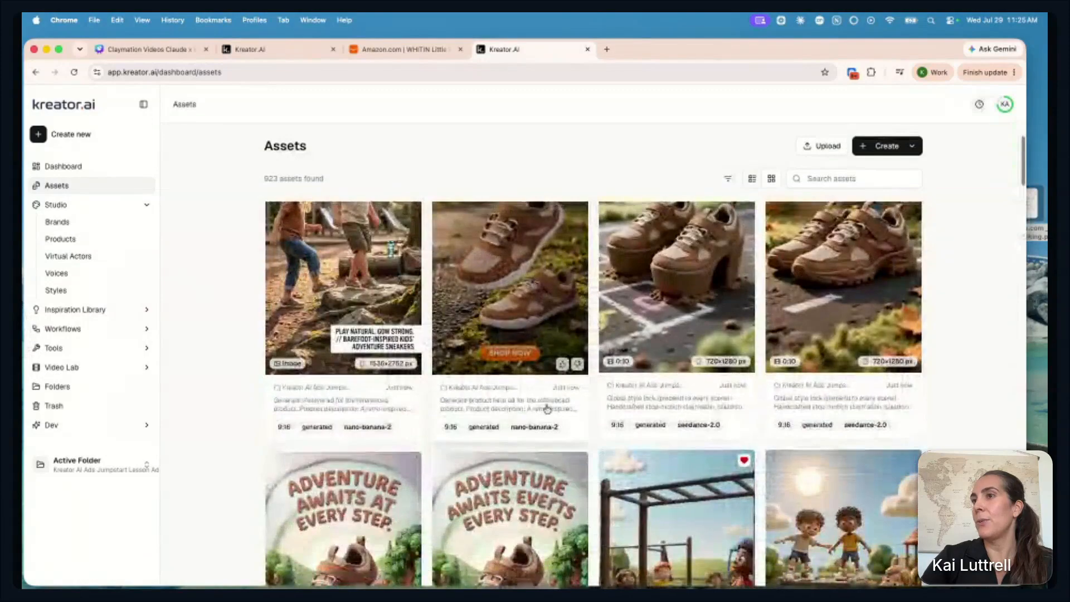
{"action": "scroll", "coordinate": [547, 408], "scroll_direction": "down", "scroll_amount": 3}
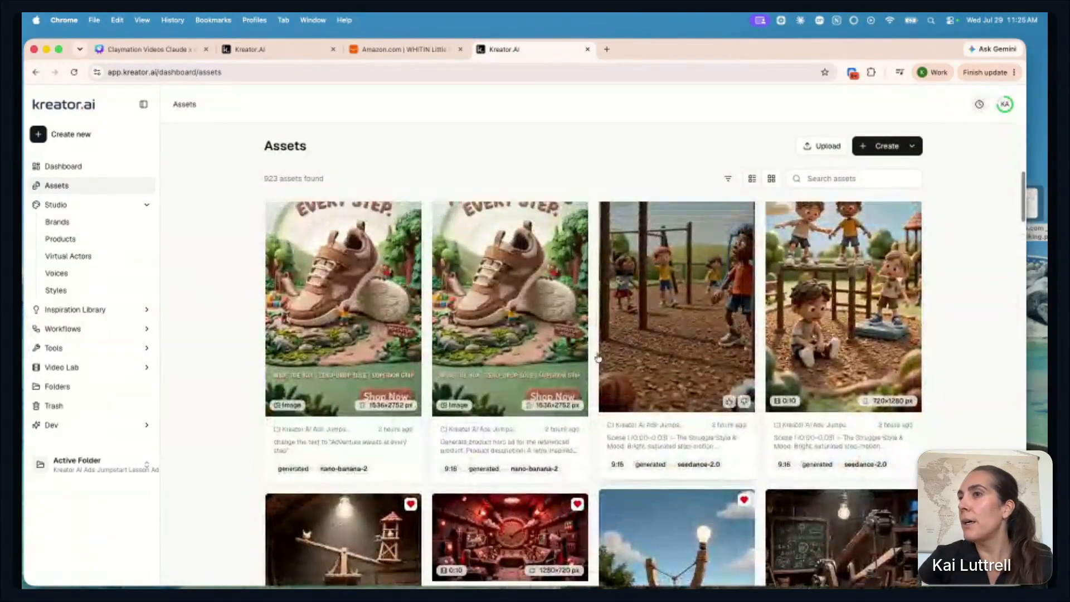
{"action": "scroll", "coordinate": [576, 411], "scroll_direction": "down", "scroll_amount": 1}
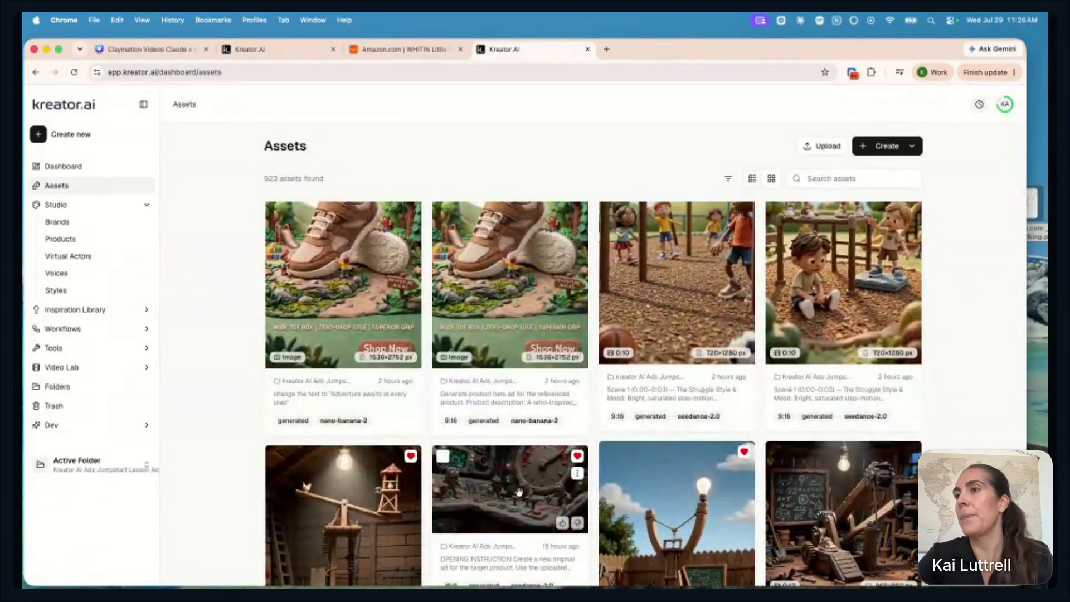
Recreate the red CHAOS control-room video in the Video Ad Cloner, check its aspect ratio options, and return to Assets
{"action": "left_click", "coordinate": [574, 487]}
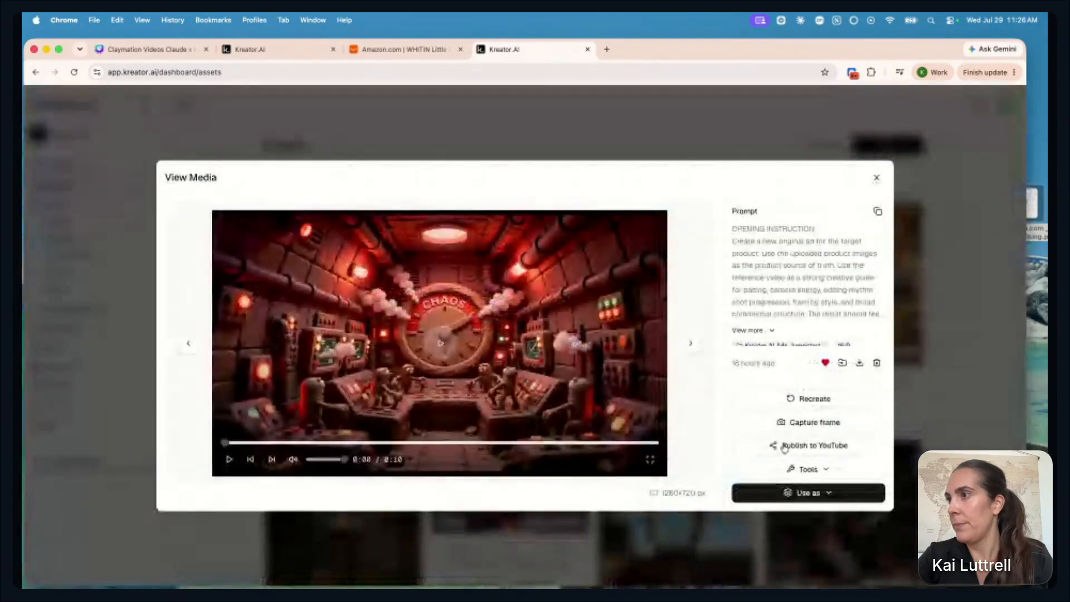
{"action": "left_click", "coordinate": [810, 398]}
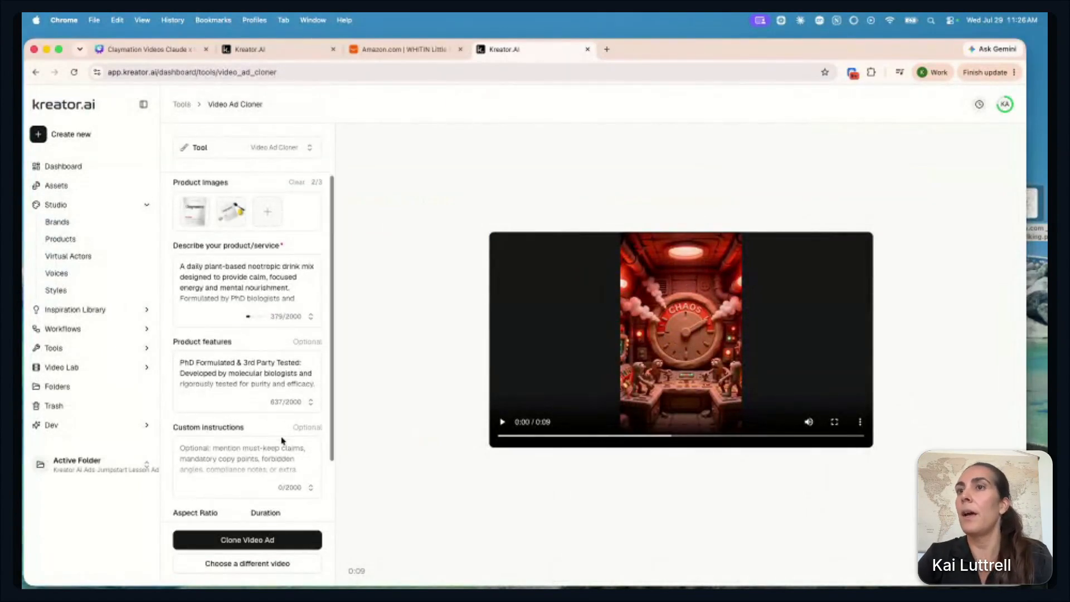
{"action": "scroll", "coordinate": [282, 440], "scroll_direction": "down", "scroll_amount": 3}
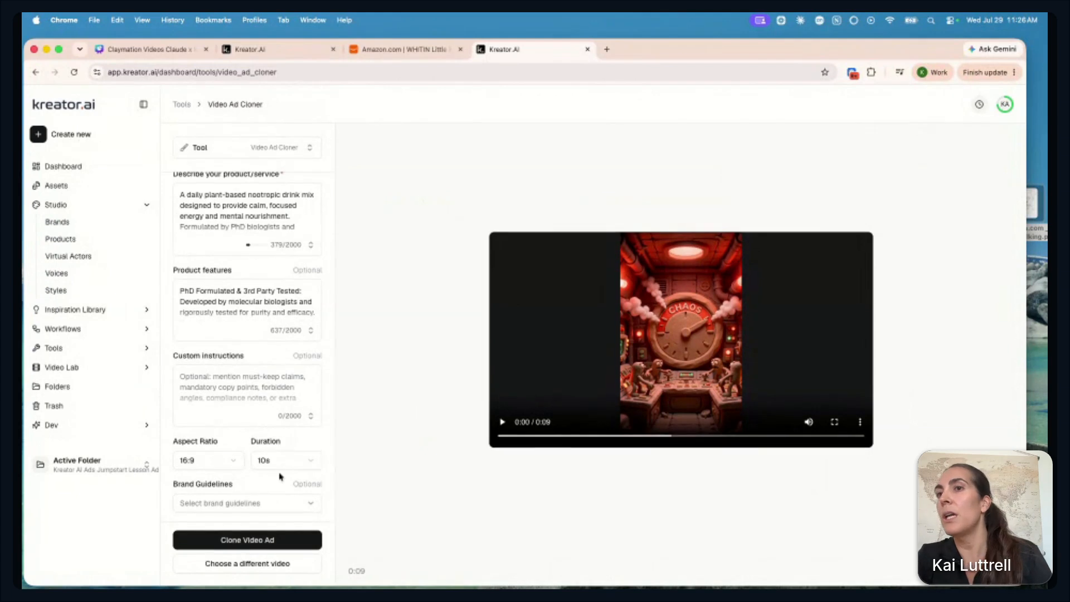
{"action": "left_click", "coordinate": [210, 462]}
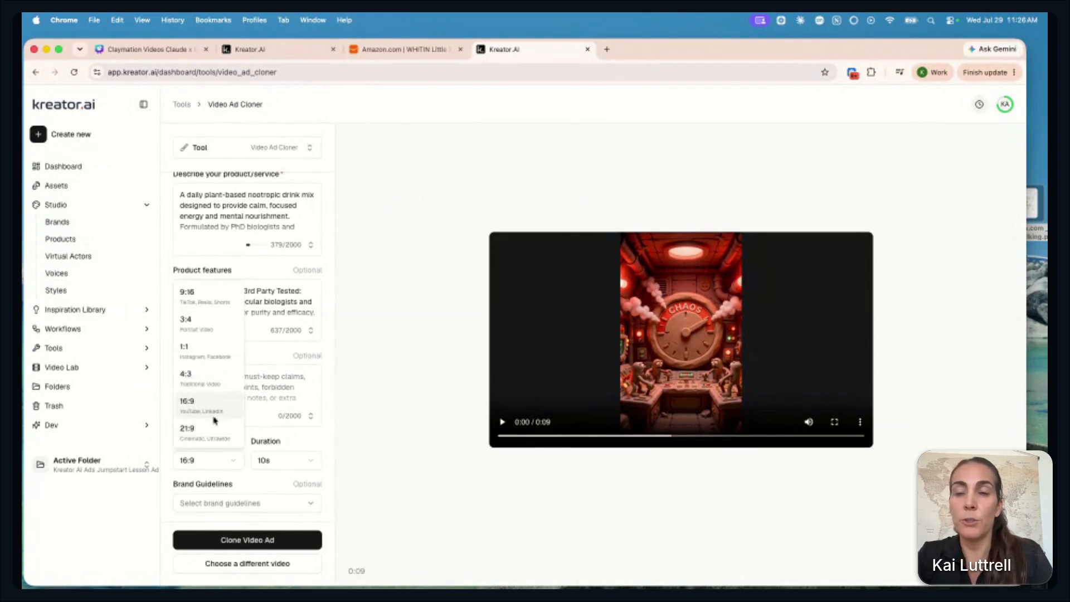
{"action": "left_click", "coordinate": [395, 474]}
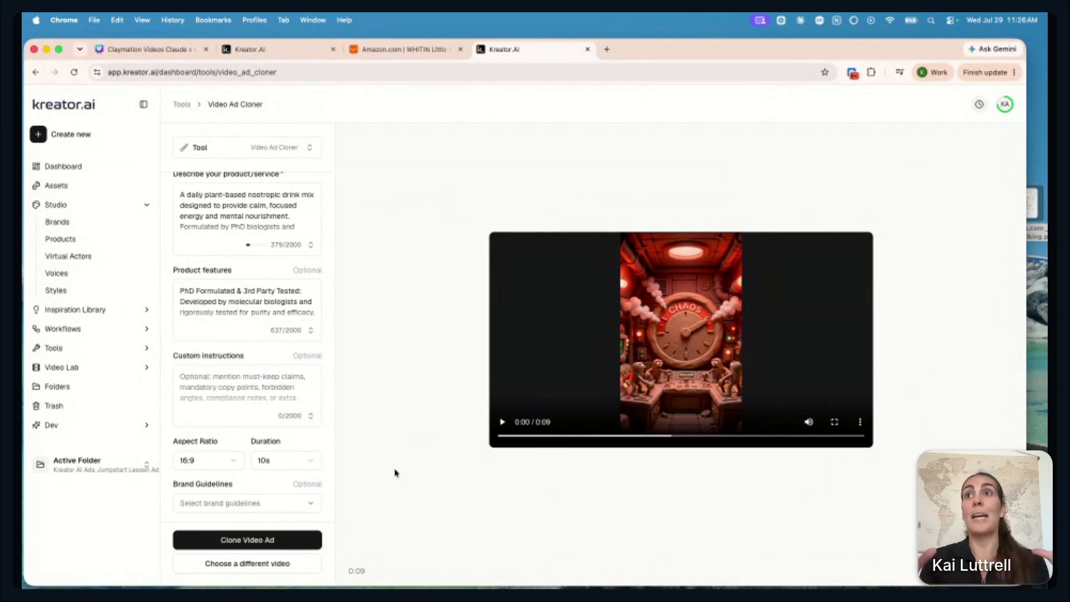
{"action": "left_click", "coordinate": [36, 71]}
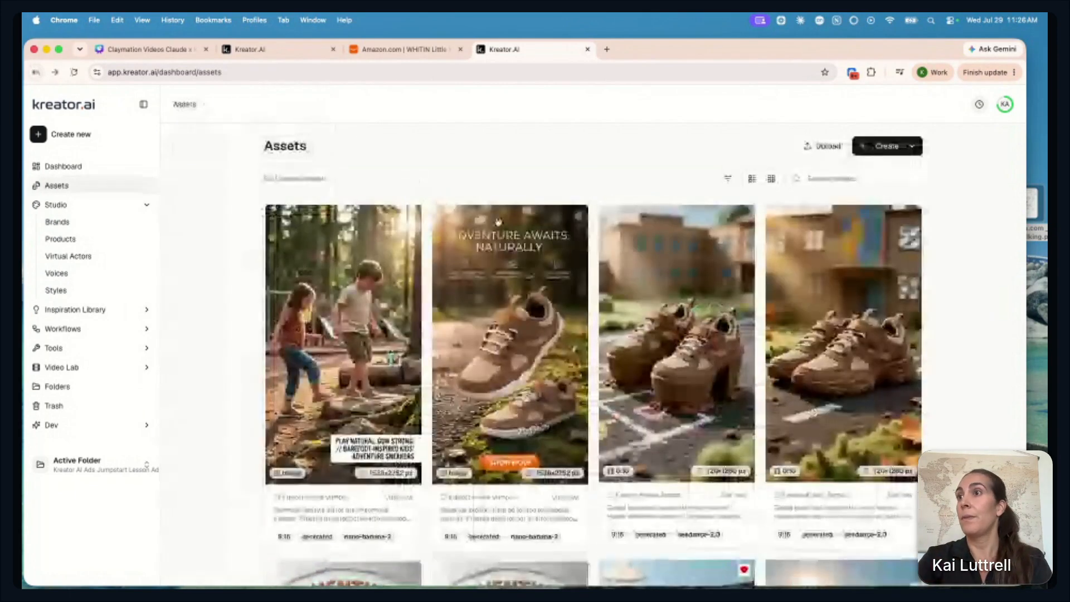
Play the 16:9 red CHAOS control-room video from Assets, then close its preview
{"action": "scroll", "coordinate": [554, 323], "scroll_direction": "down", "scroll_amount": 3}
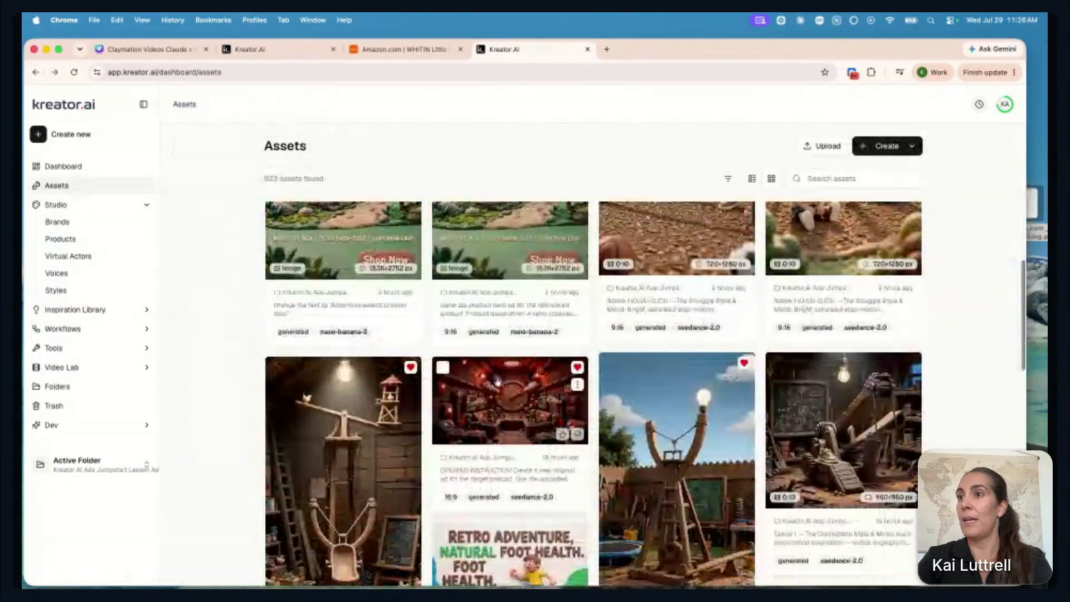
{"action": "left_click", "coordinate": [510, 396]}
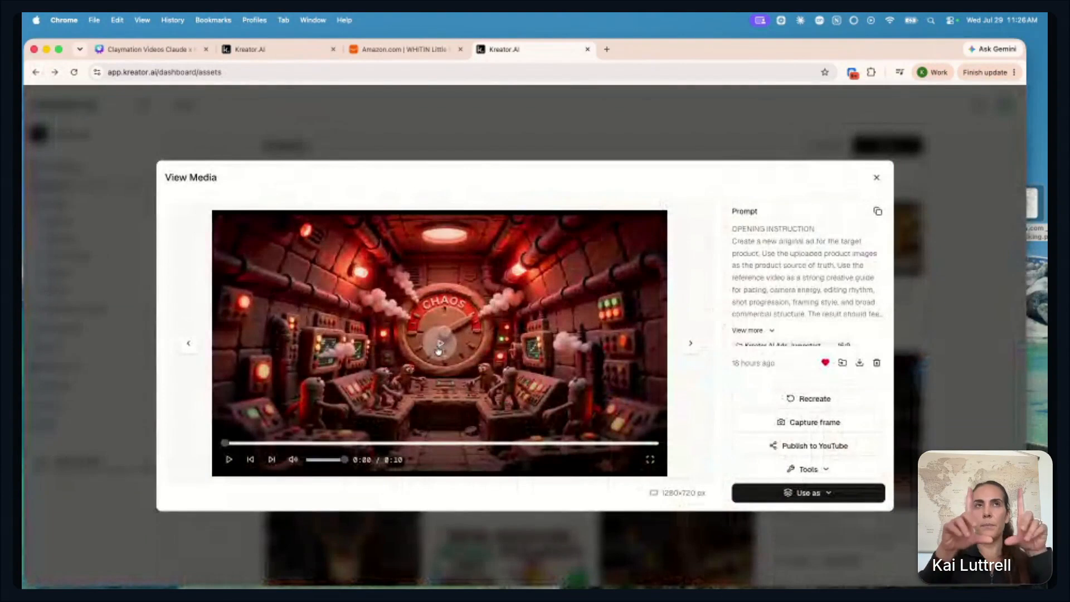
{"action": "left_click", "coordinate": [438, 350]}
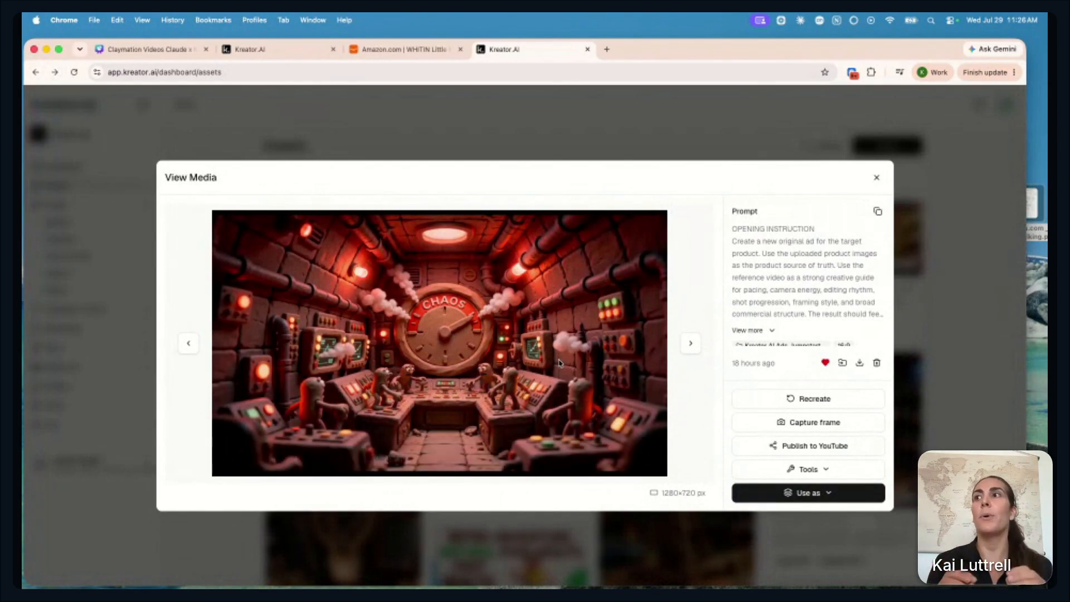
{"action": "left_click", "coordinate": [441, 344]}
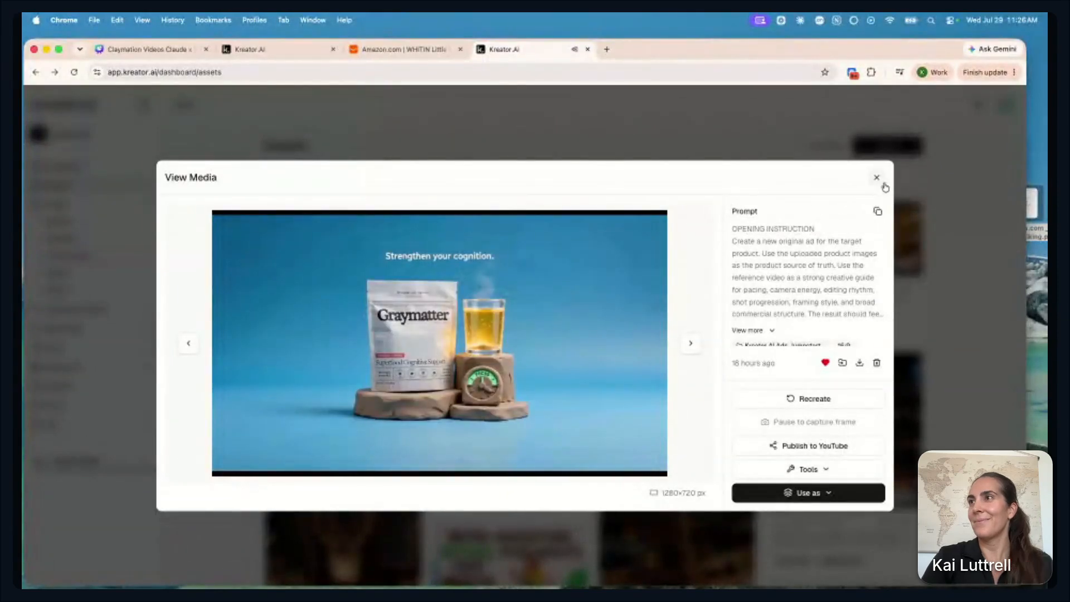
{"action": "left_click", "coordinate": [876, 177]}
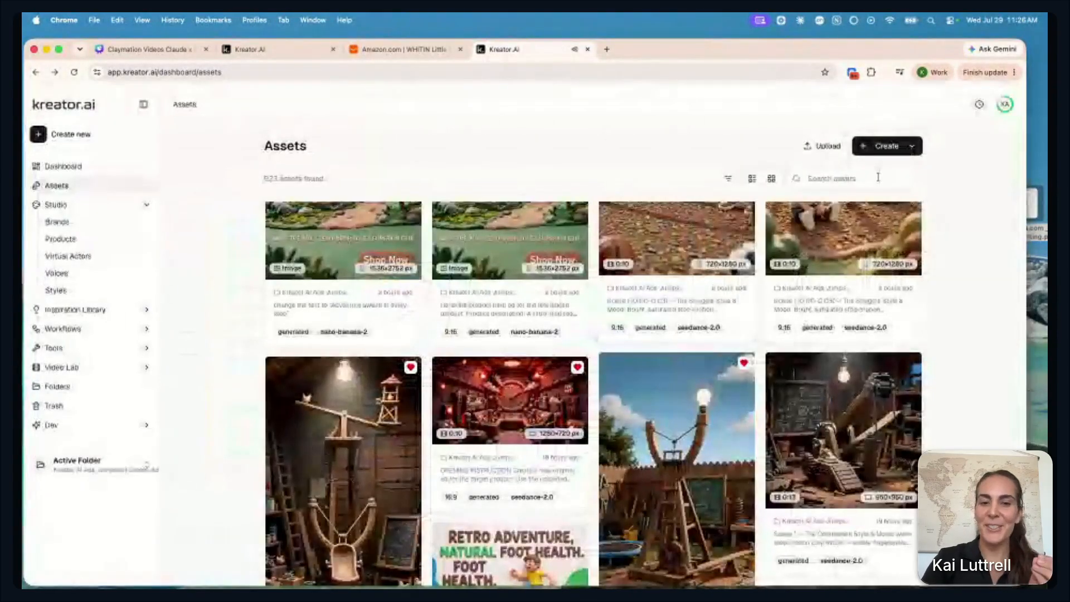
Switch to the Canva claymation presentation and advance past "Other Cool Claymation Things" to the "Recap" slide
{"action": "left_click", "coordinate": [156, 51]}
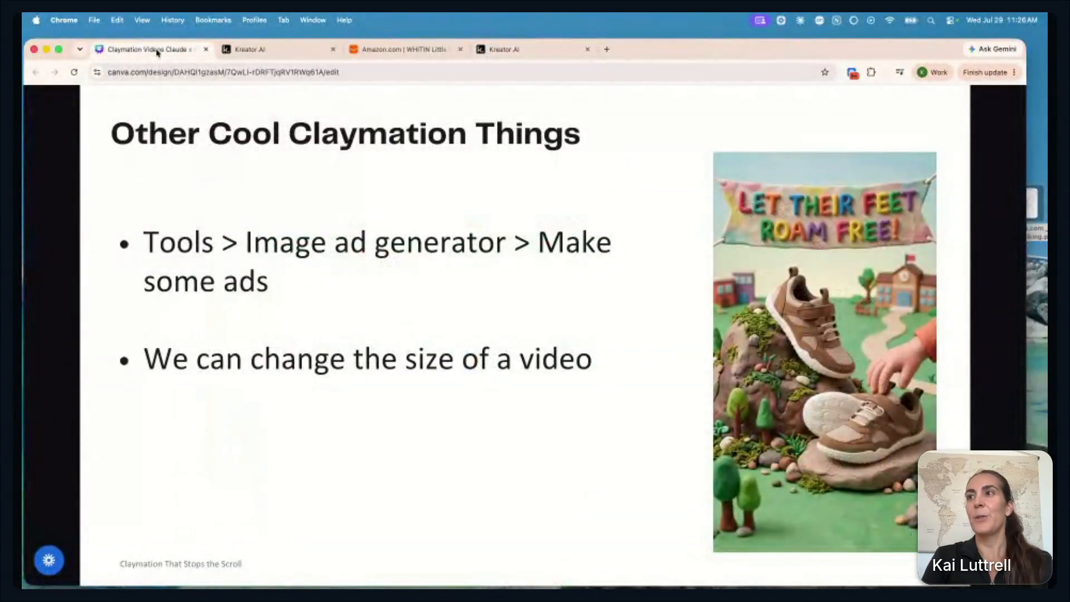
{"action": "key", "text": "Right"}
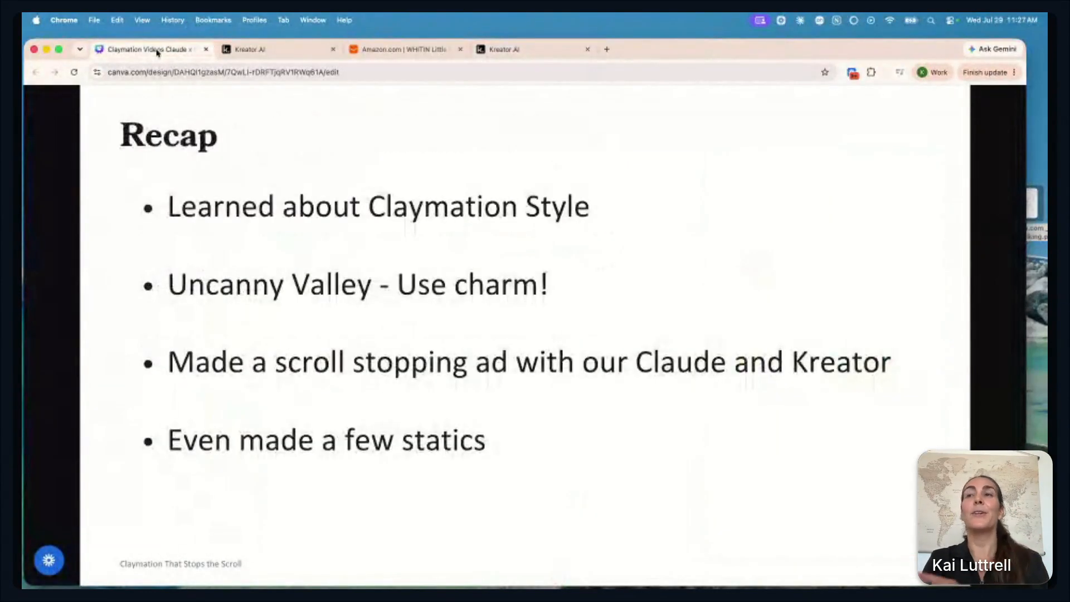